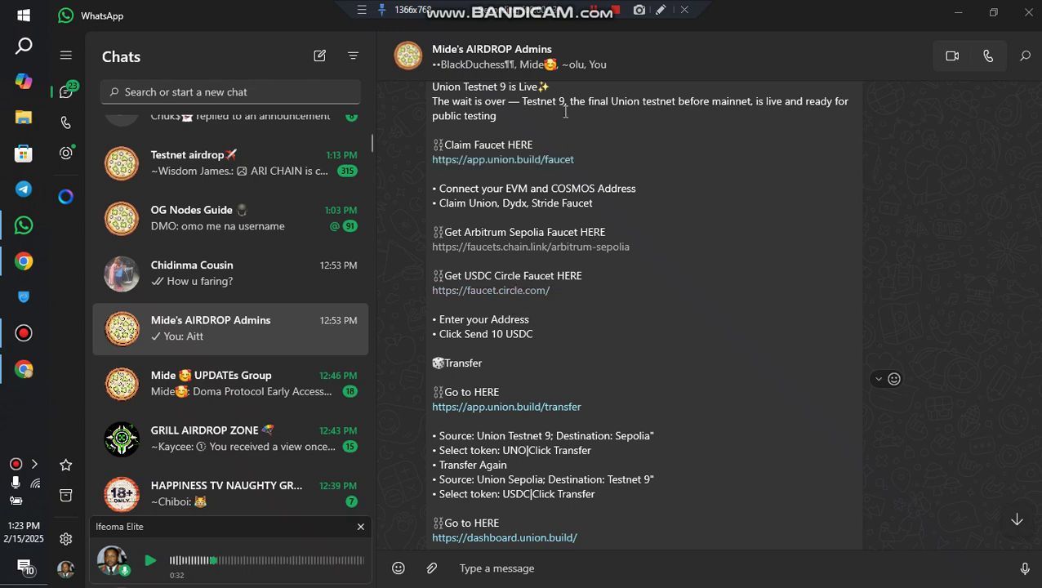
# Step: Review the Circle faucet page and keep Ethereum Sepolia as the network
pyautogui.scroll(-3, 583, 253)
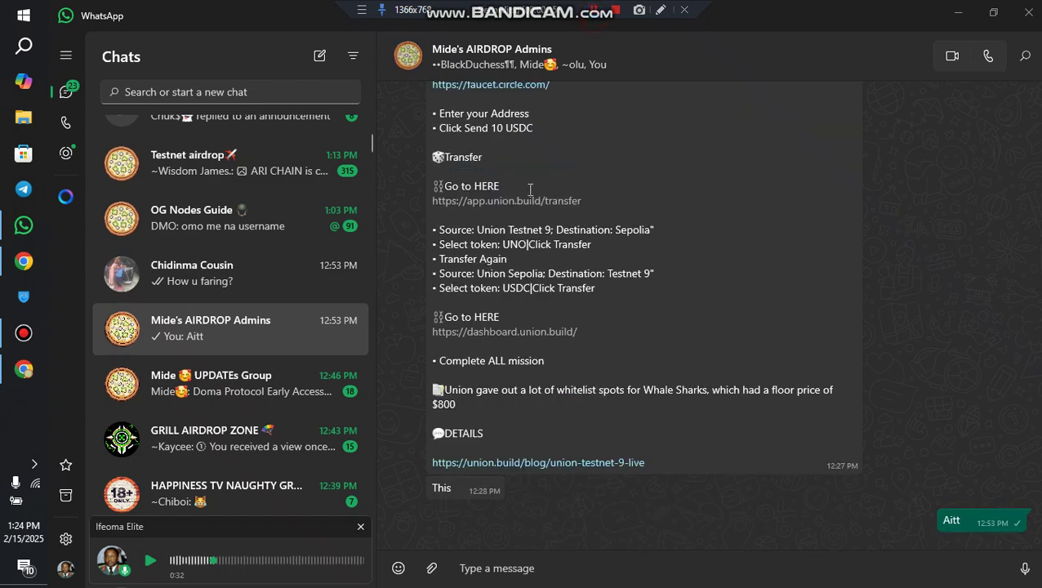
pyautogui.scroll(3, 584, 299)
pyautogui.scroll(3, 584, 298)
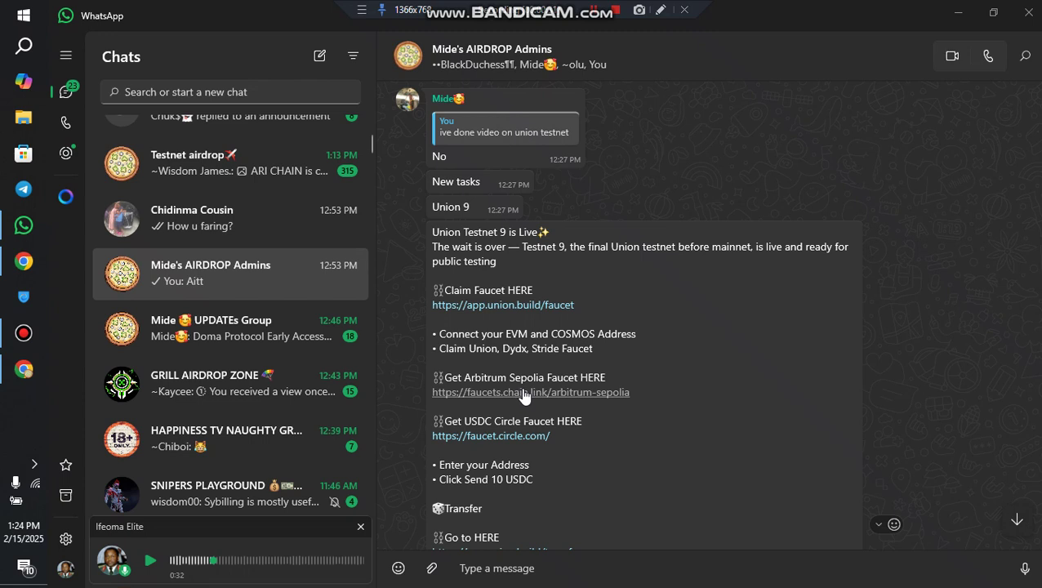
pyautogui.scroll(-2, 487, 448)
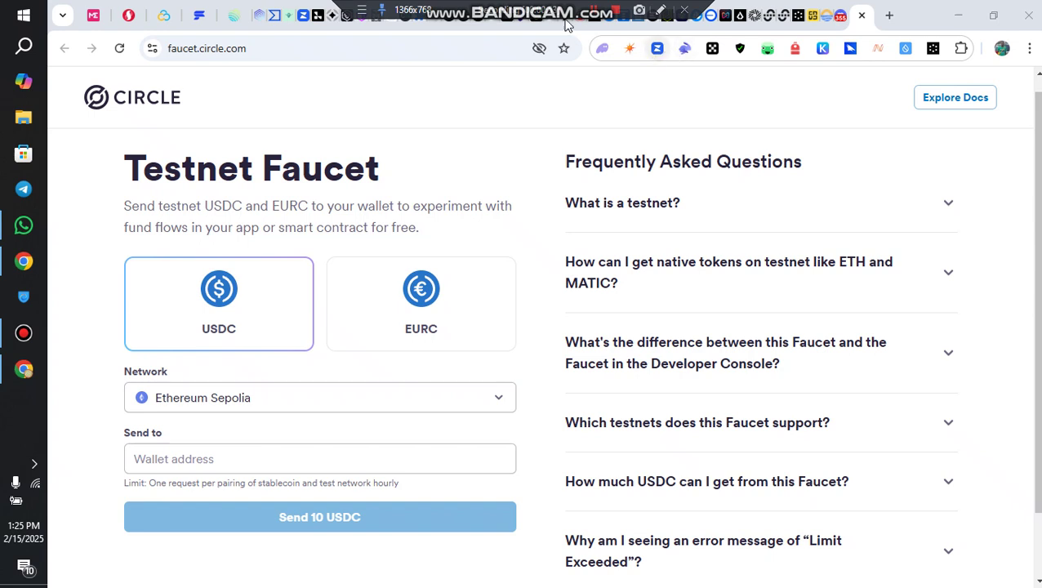
pyautogui.click(341, 401)
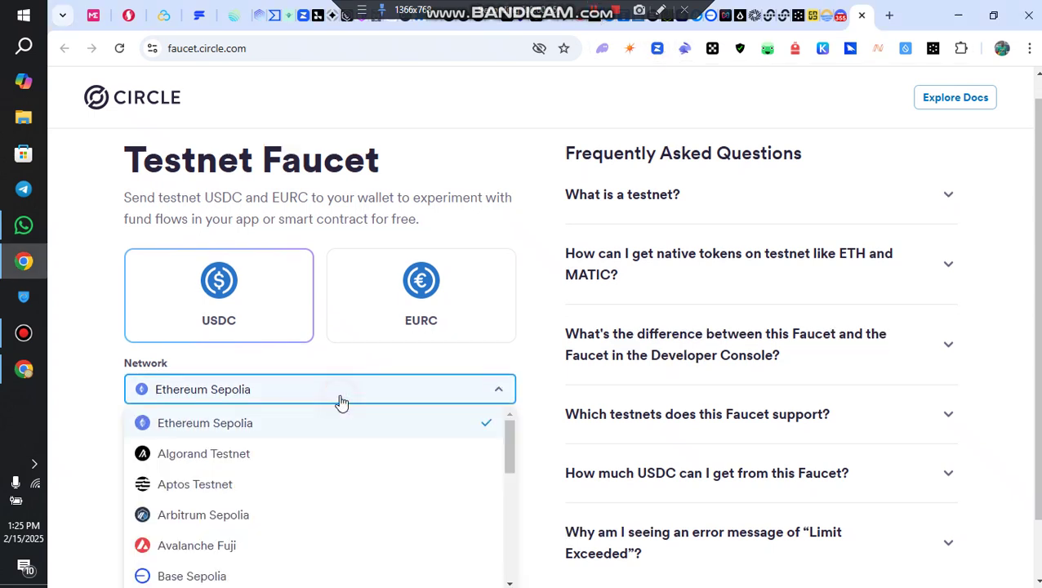
pyautogui.click(388, 430)
# Step: Paste the wallet address into Send to and request 10 testnet USDC
pyautogui.click(317, 451)
pyautogui.rightClick(315, 451)
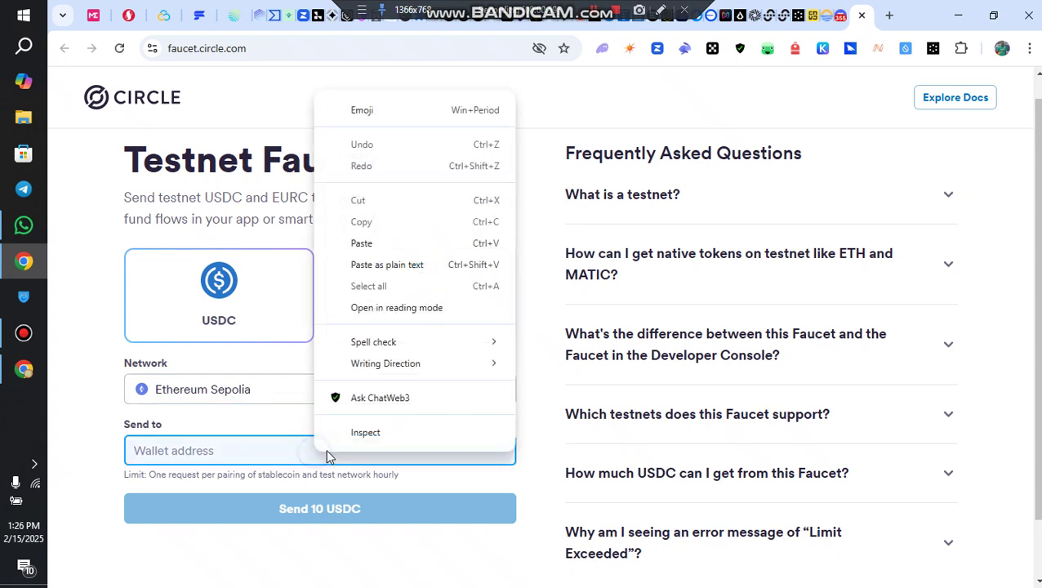
pyautogui.click(382, 244)
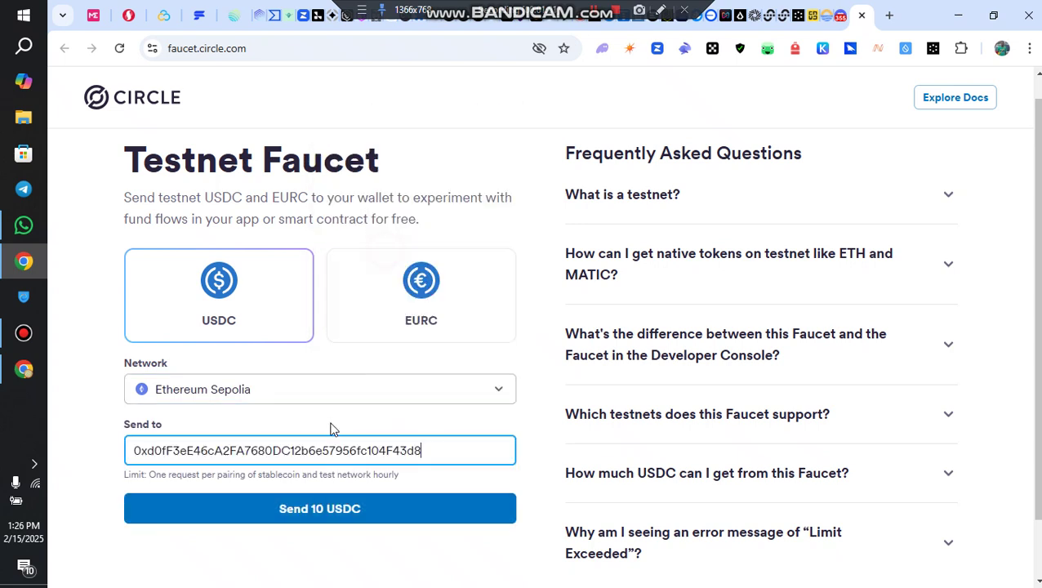
pyautogui.click(287, 508)
pyautogui.scroll(-1, 570, 392)
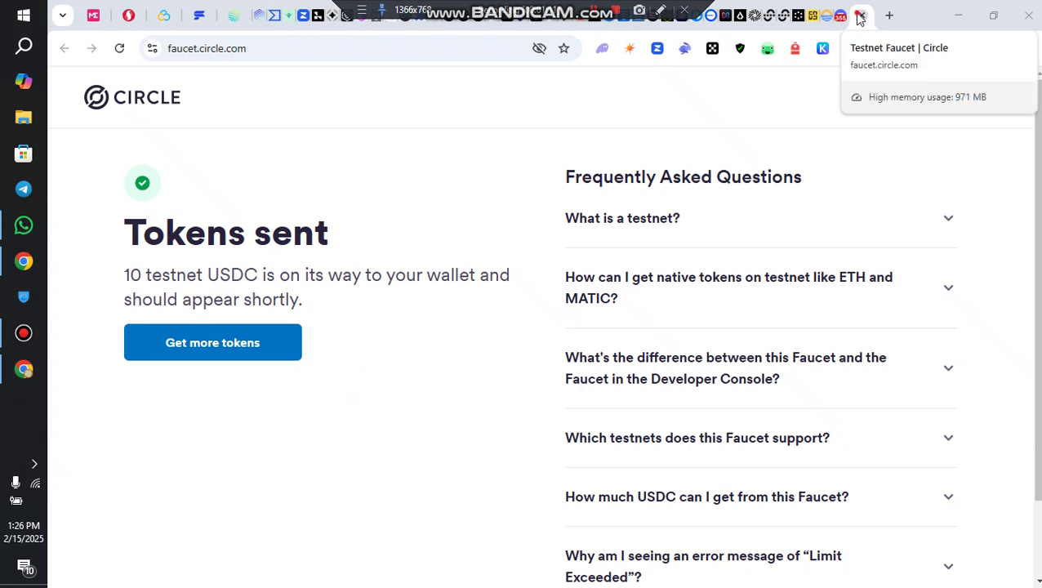
pyautogui.hotkey('alt', 'Tab')
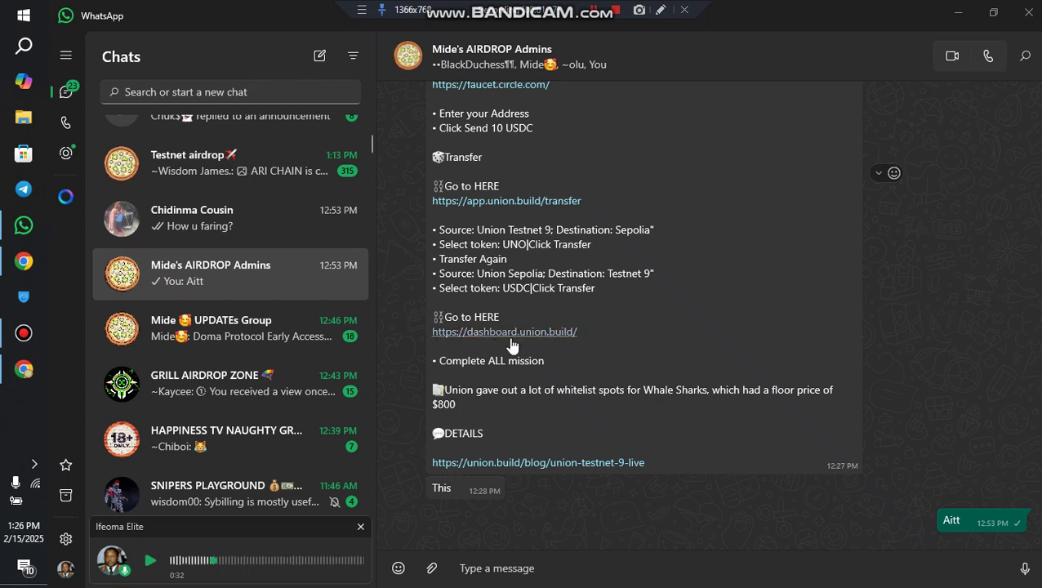
pyautogui.click(545, 338)
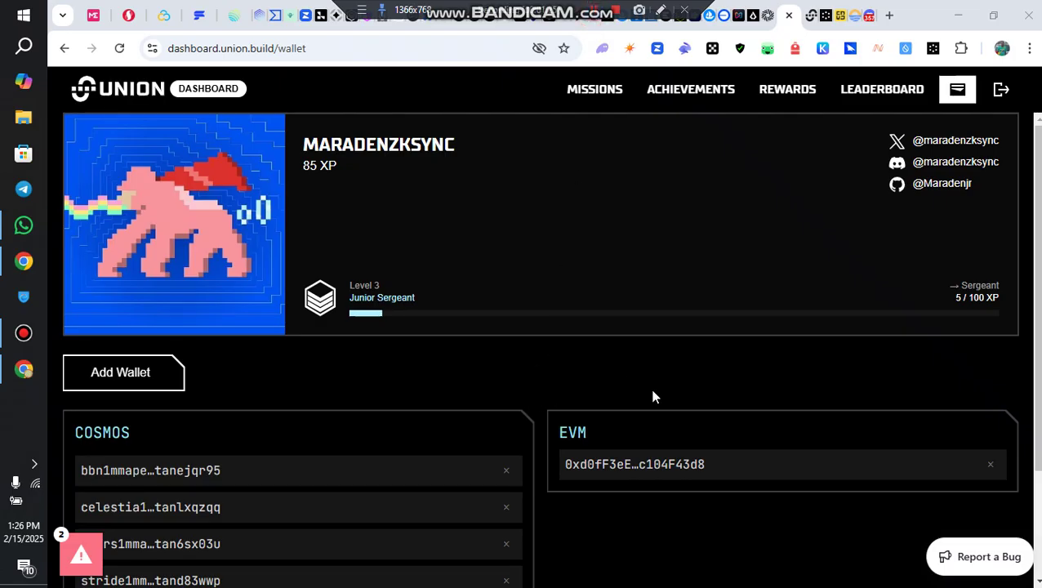
# Step: Review the linked wallets, then browse MISSIONS' completed list, e.g. Testnet-9 frenzy (+5 XP)
pyautogui.scroll(-2, 384, 418)
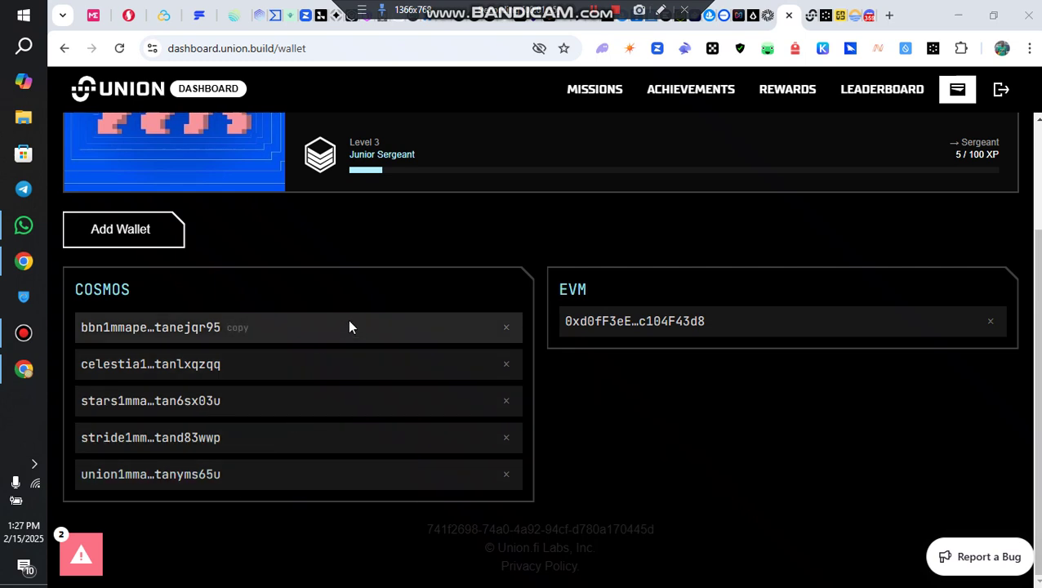
pyautogui.scroll(2, 350, 327)
pyautogui.click(608, 92)
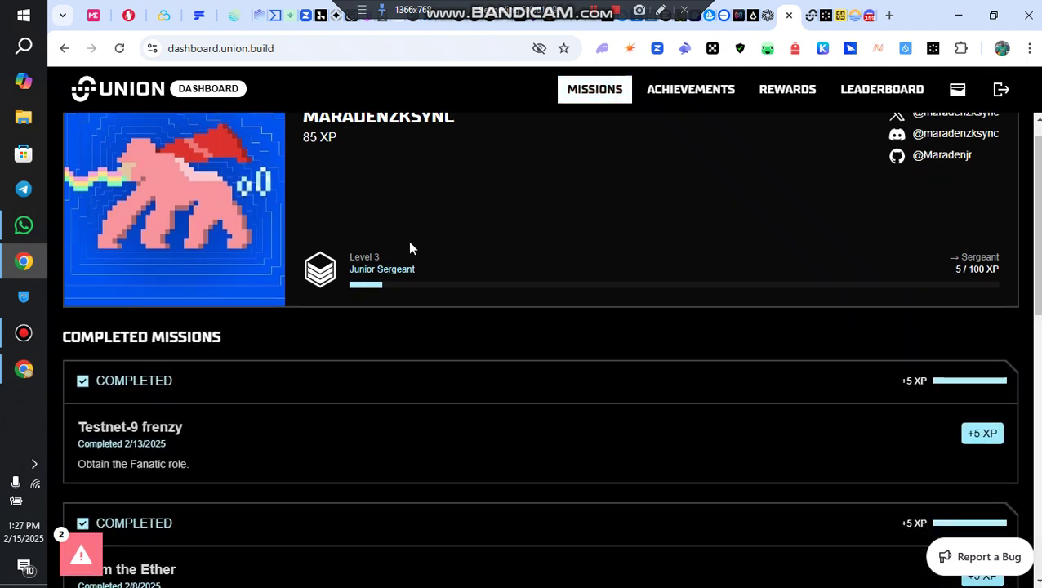
pyautogui.scroll(-5, 409, 246)
pyautogui.scroll(5, 770, 293)
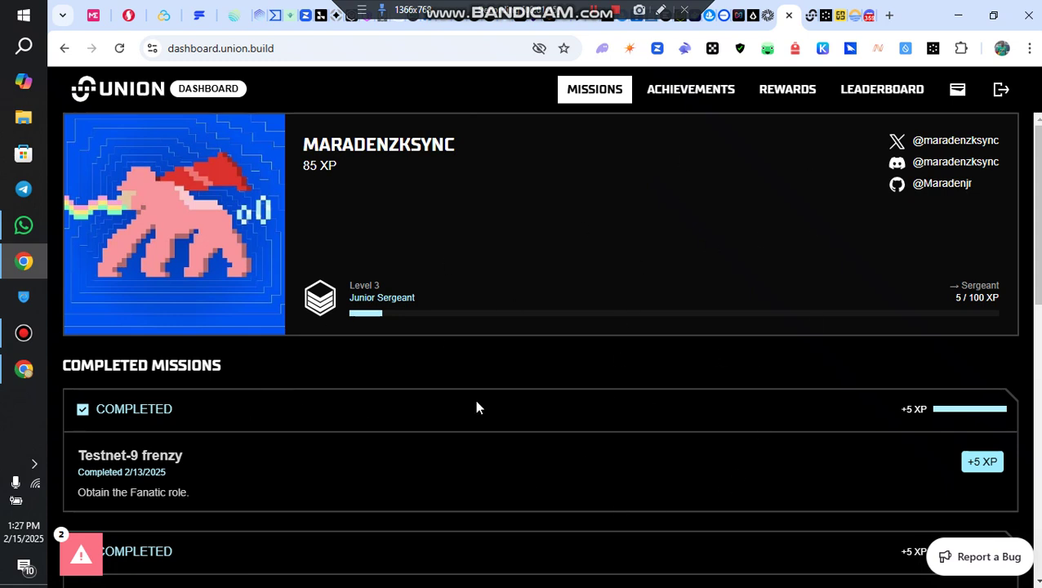
# Step: Switch to the app.union.build tab and open Transfer (UNO, Union Testnet 9 to Holesky)
pyautogui.click(811, 15)
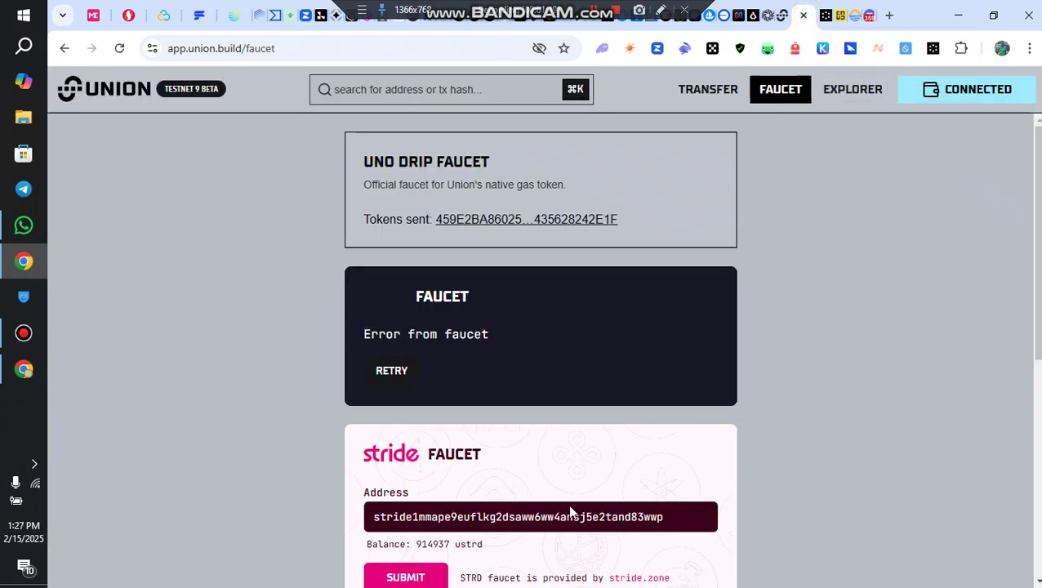
pyautogui.click(702, 85)
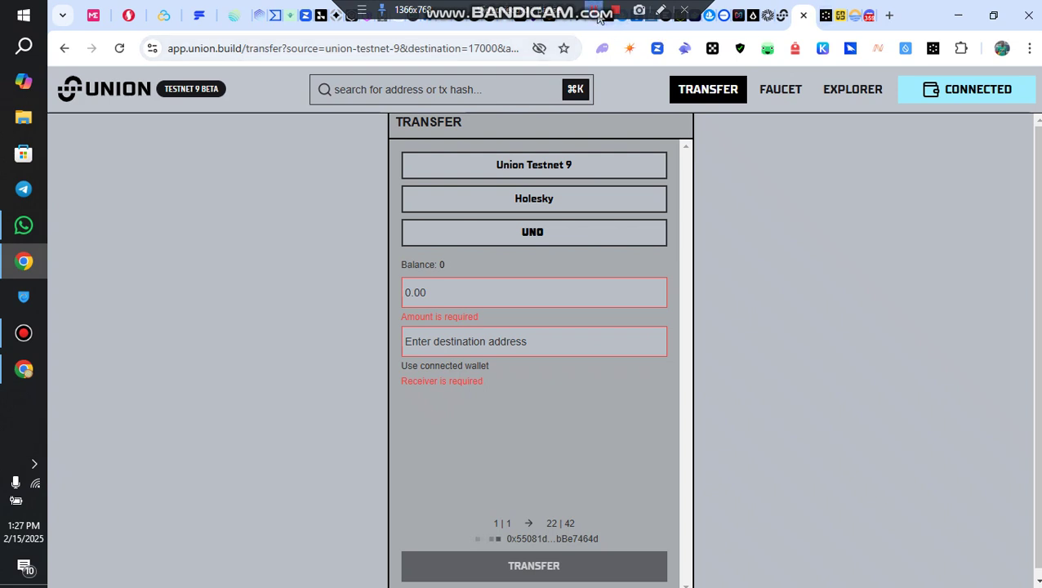
pyautogui.click(22, 229)
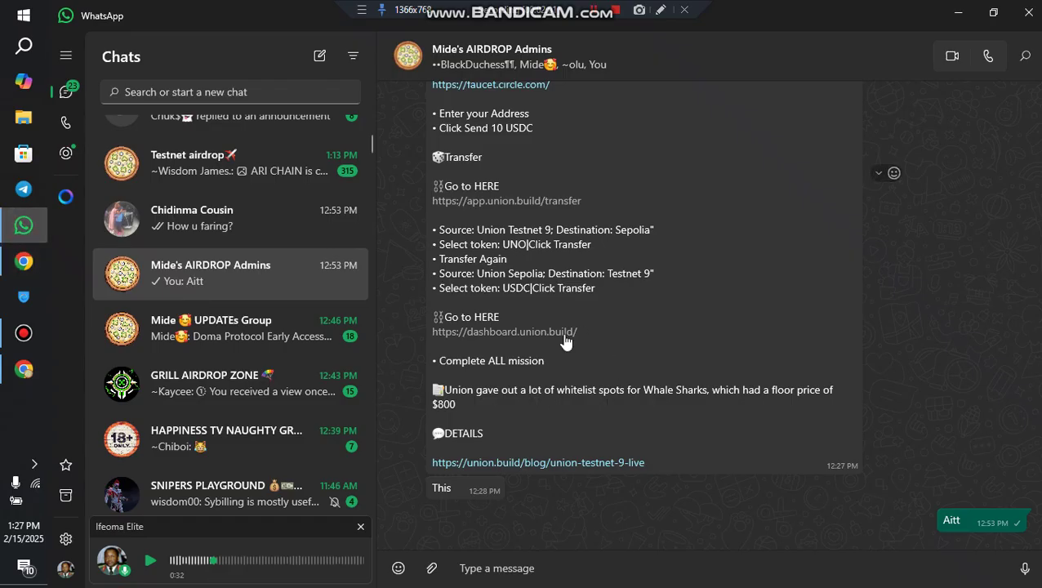
pyautogui.click(558, 203)
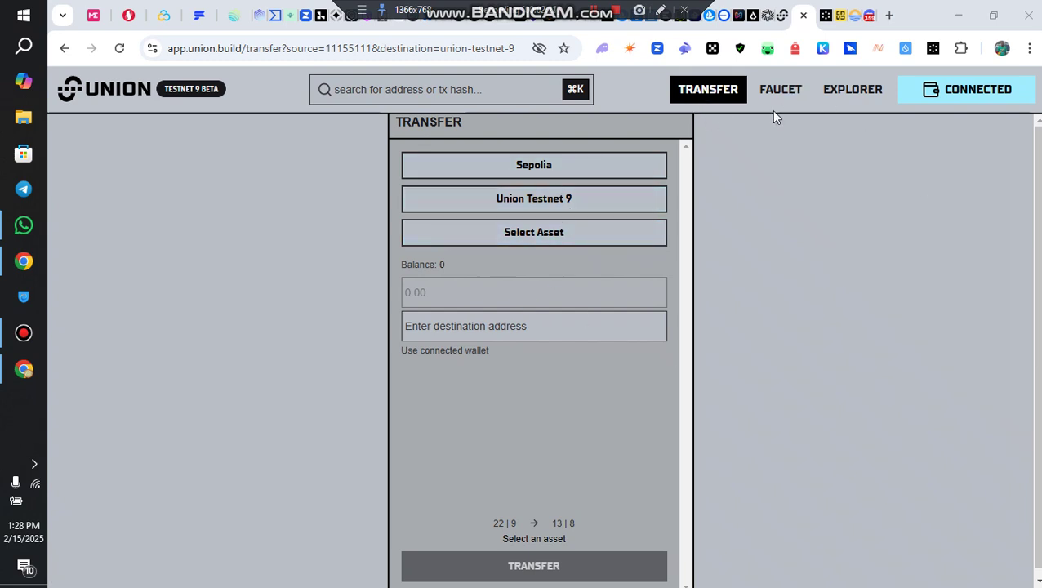
# Step: Check the connected wallets, then route the transfer from Sepolia to Union Testnet 9
pyautogui.click(1013, 91)
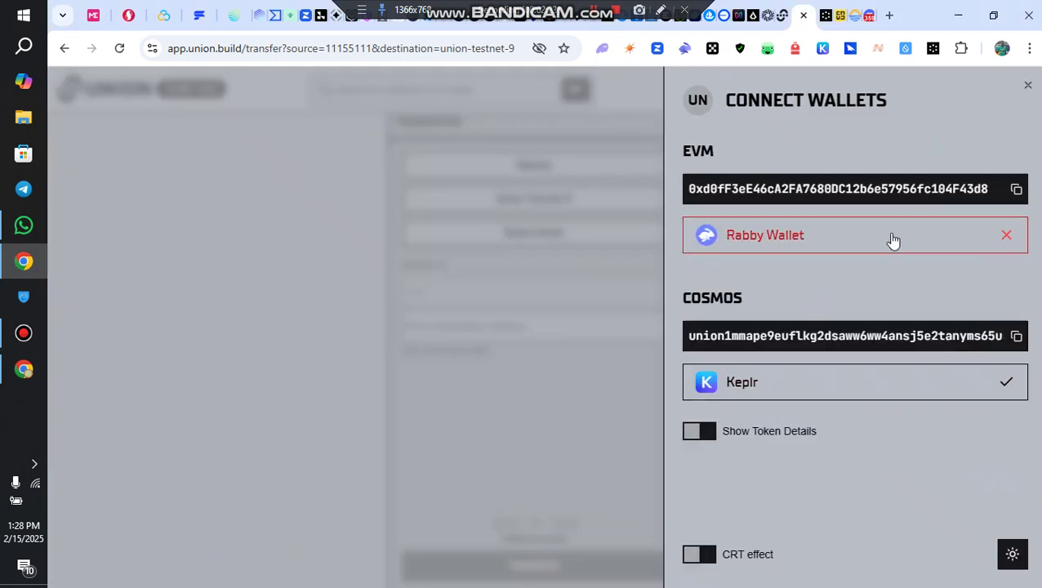
pyautogui.click(467, 367)
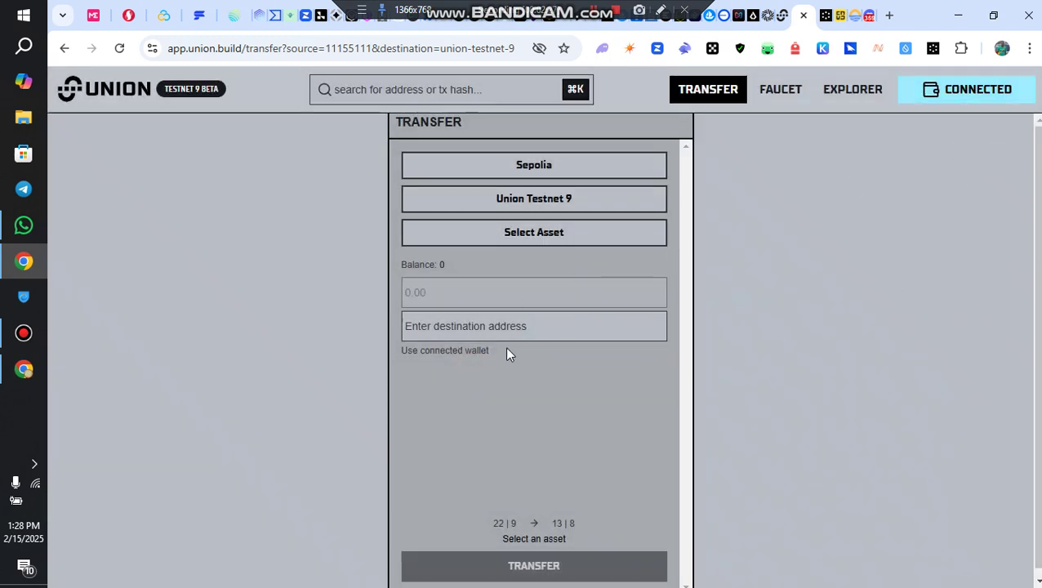
pyautogui.click(559, 168)
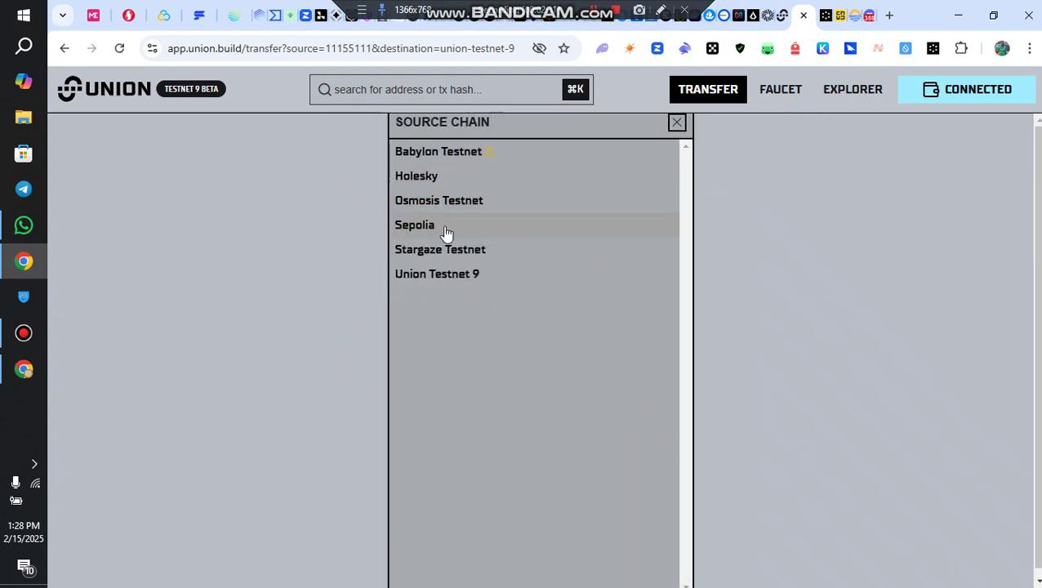
pyautogui.click(445, 233)
pyautogui.click(503, 205)
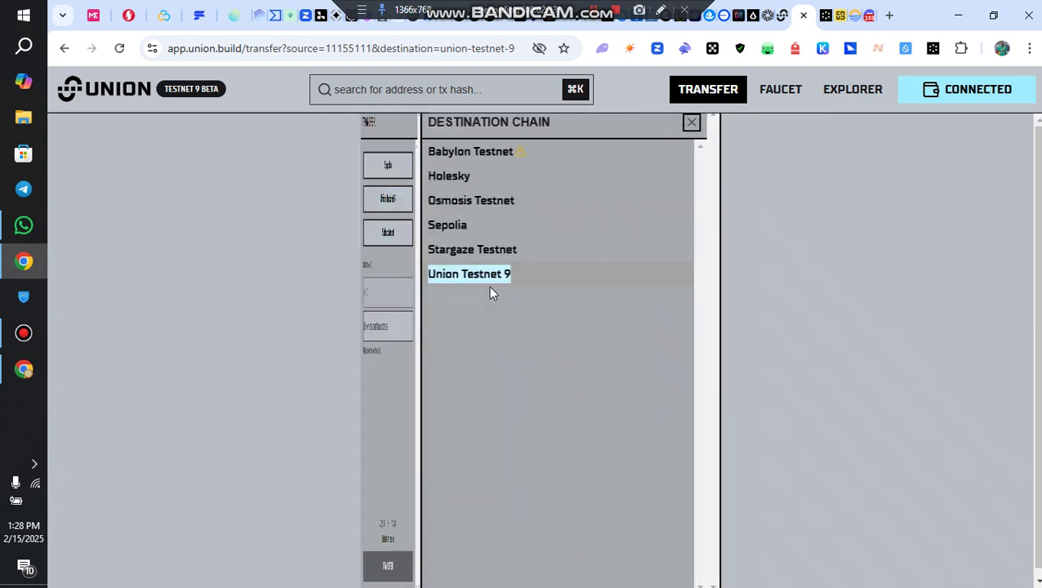
pyautogui.click(512, 282)
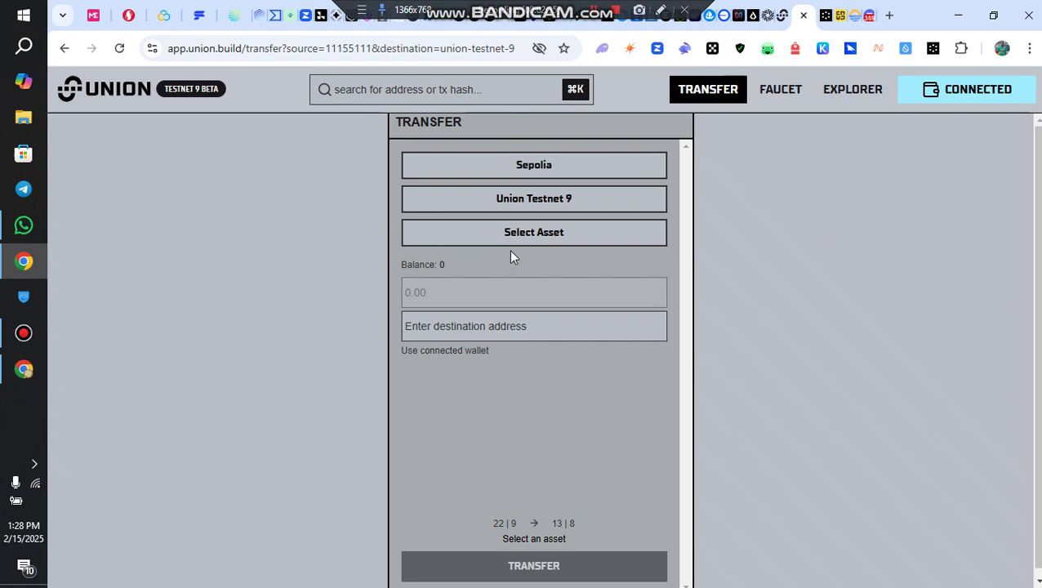
# Step: Choose USDC, enter amount 2, and use the connected wallet as receiver
pyautogui.click(541, 235)
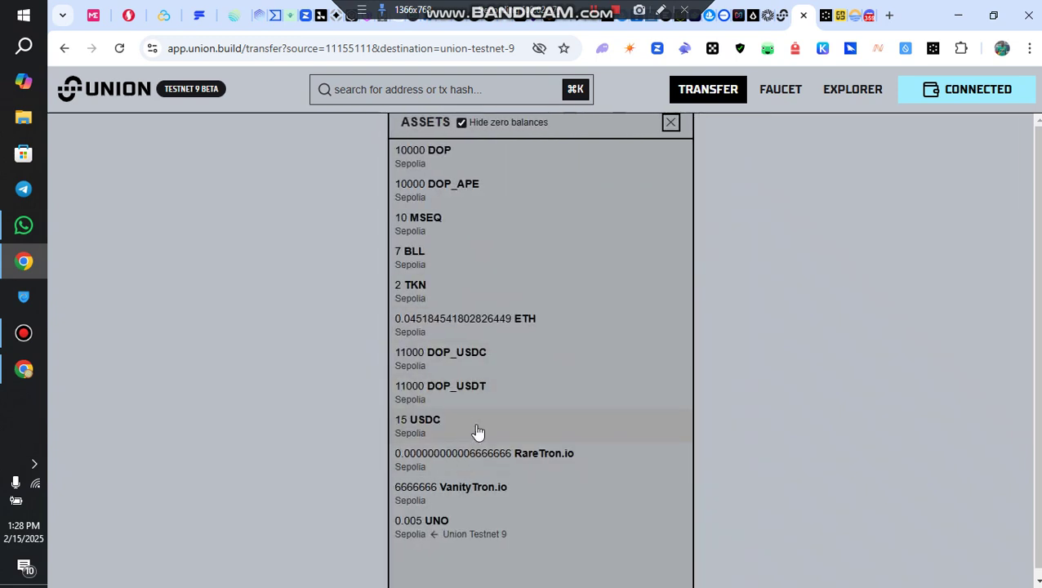
pyautogui.click(477, 431)
pyautogui.click(550, 295)
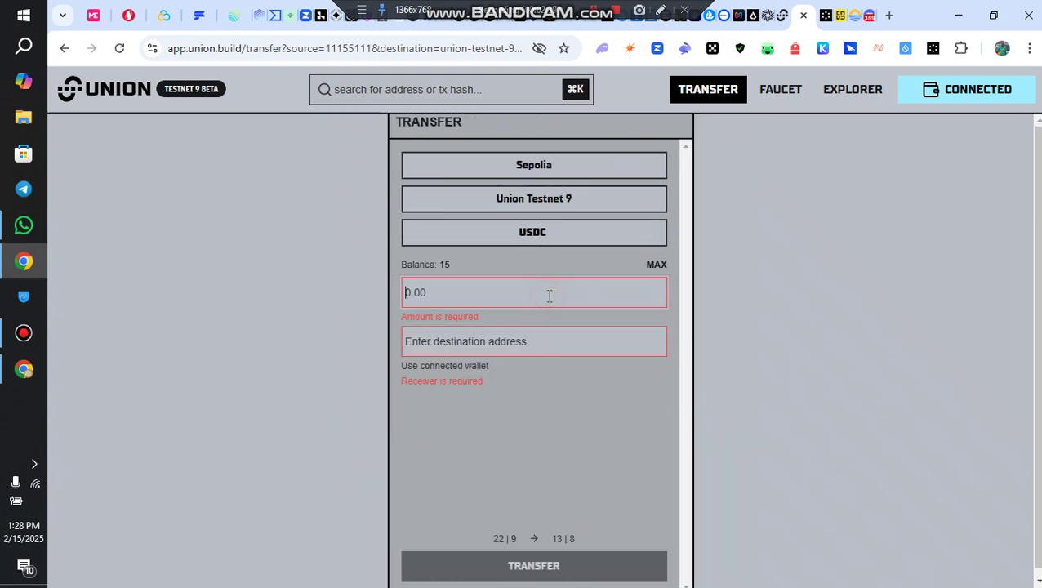
pyautogui.write('2')
pyautogui.click(463, 353)
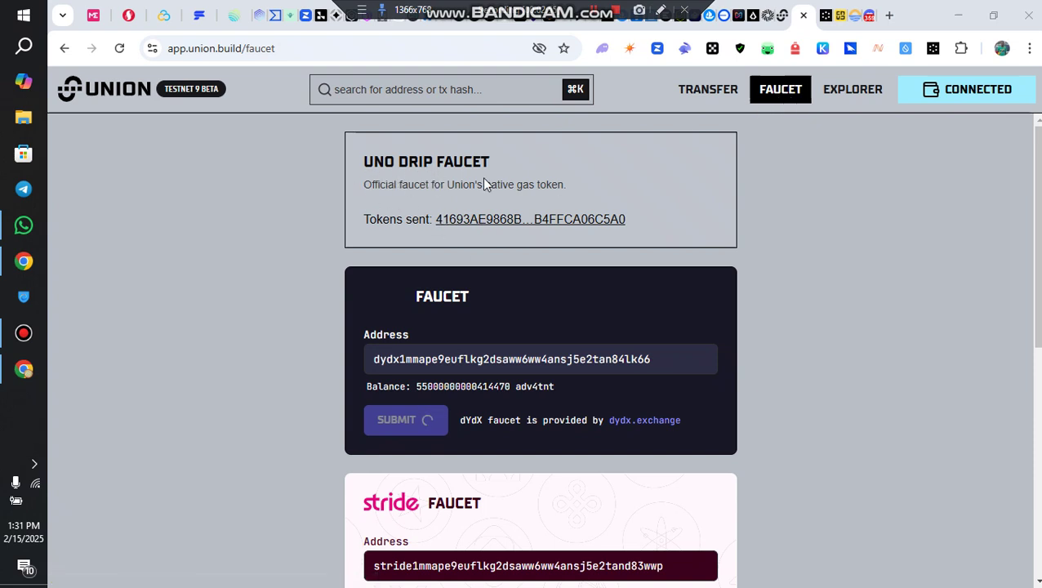
# Step: Claim tokens from the Stride faucet, then go back to the UNO-to-Holesky transfer form
pyautogui.scroll(-1, 519, 250)
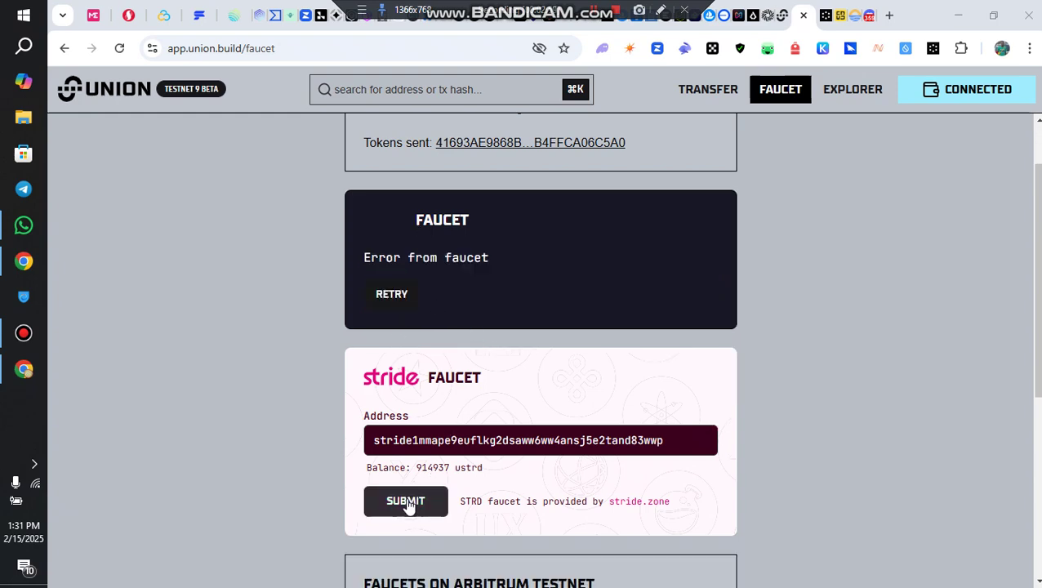
pyautogui.click(405, 501)
pyautogui.scroll(-2, 484, 480)
pyautogui.scroll(2, 457, 477)
pyautogui.scroll(1, 490, 432)
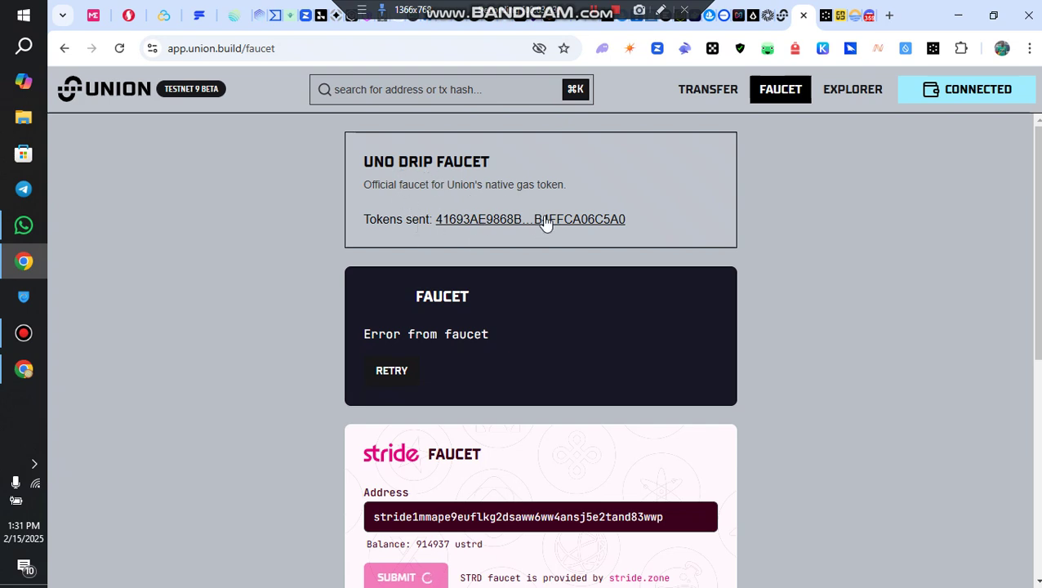
pyautogui.click(714, 92)
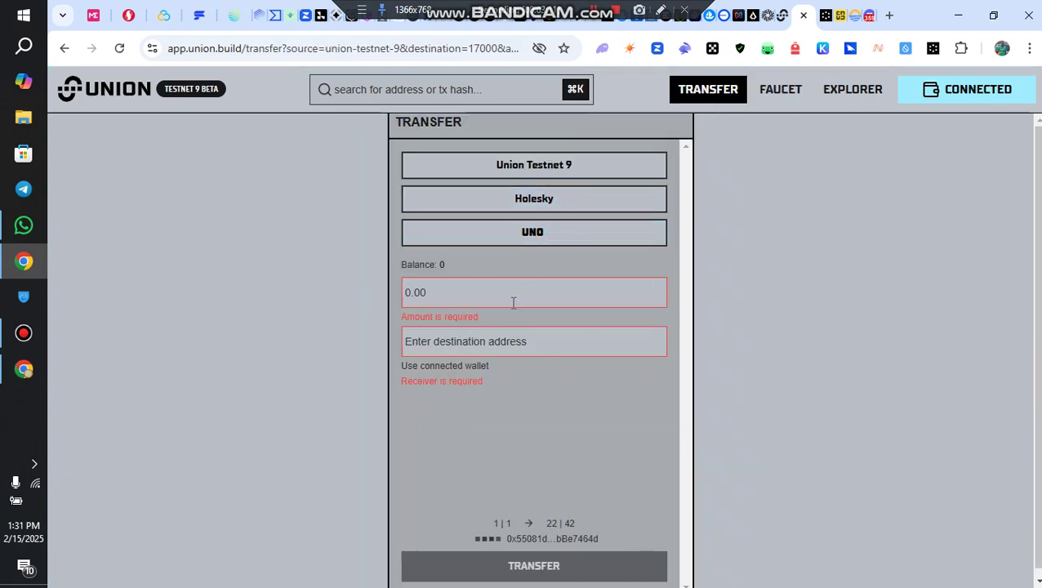
# Step: Set up 0.02 UNO from Union Testnet 9 to Holesky, addressed to the connected wallet
pyautogui.click(557, 234)
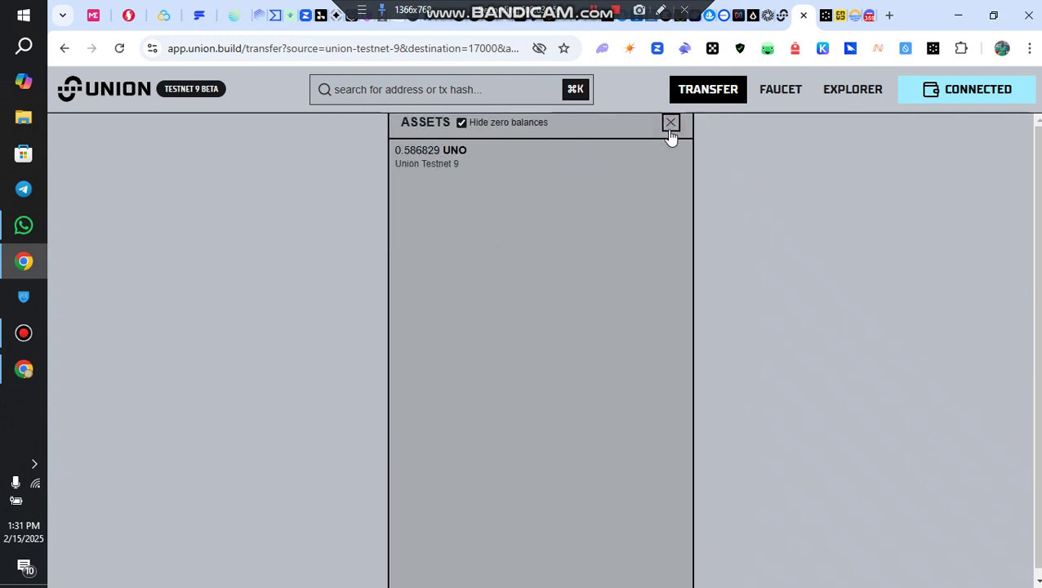
pyautogui.click(544, 161)
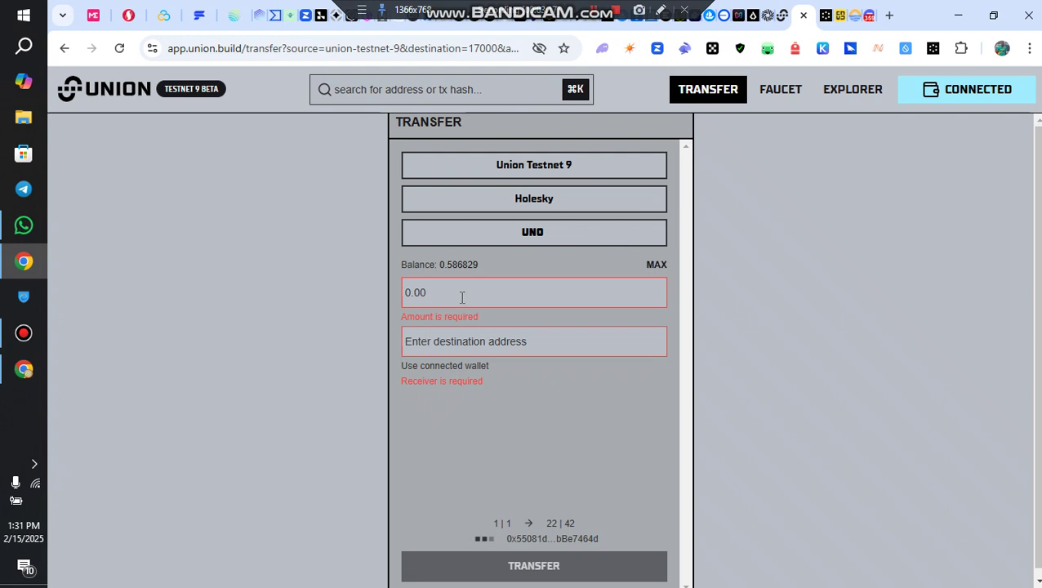
pyautogui.click(474, 283)
pyautogui.write('0.')
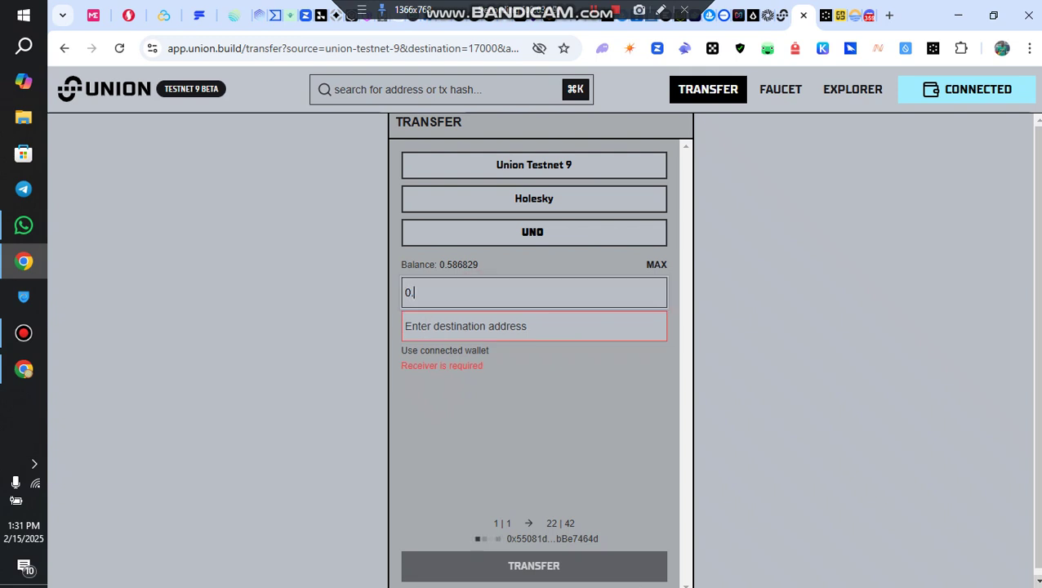
pyautogui.write('02')
pyautogui.click(442, 351)
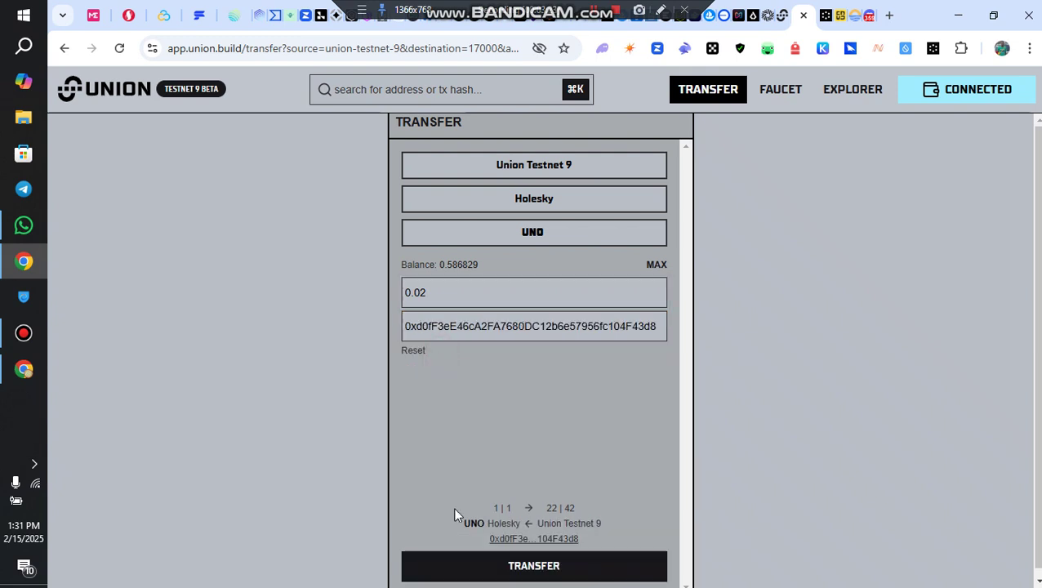
# Step: Confirm the 0.02 UNO transfer and approve it in Keplr
pyautogui.click(516, 571)
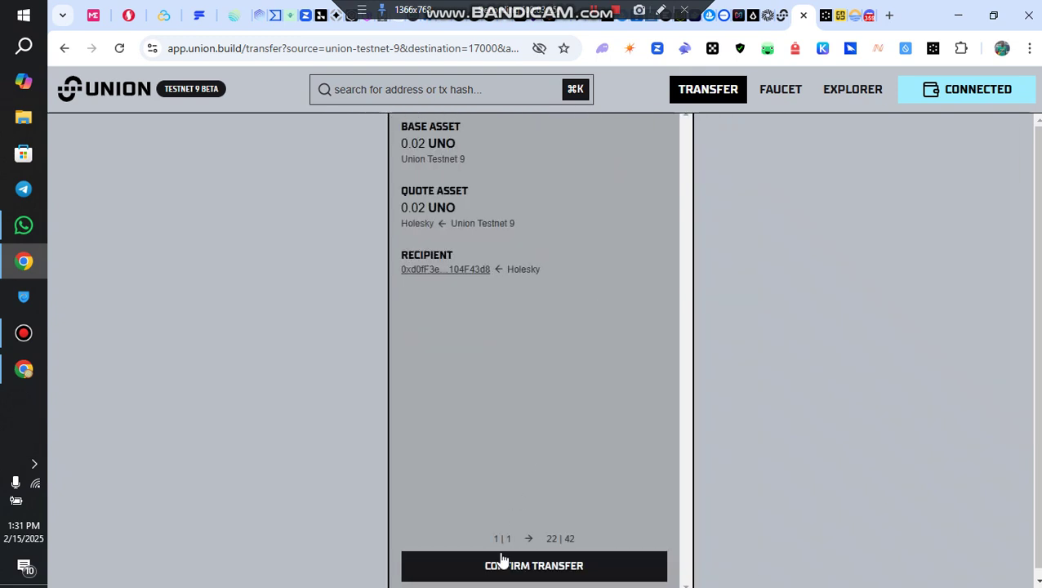
pyautogui.click(513, 568)
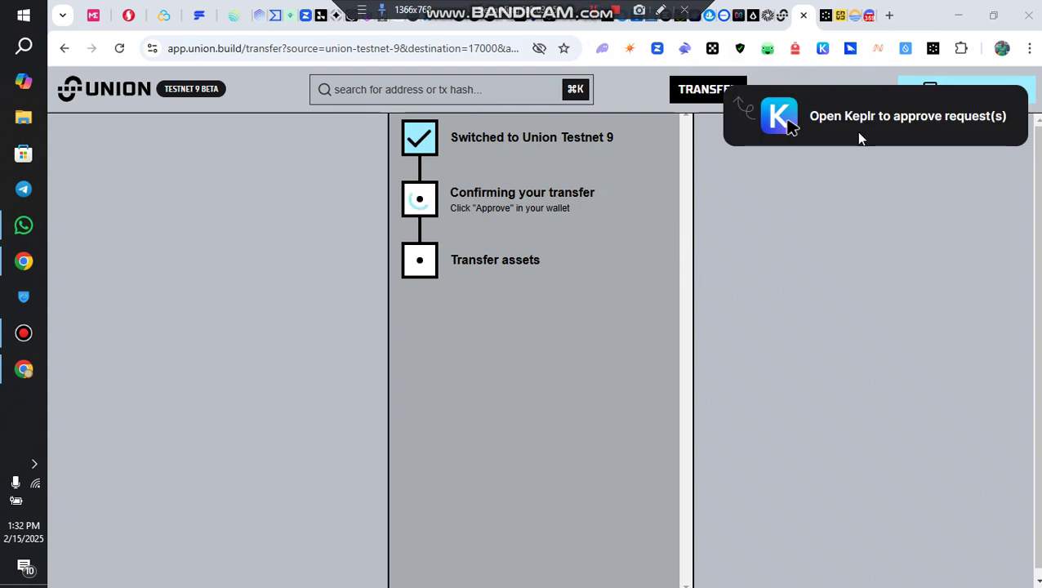
pyautogui.click(822, 49)
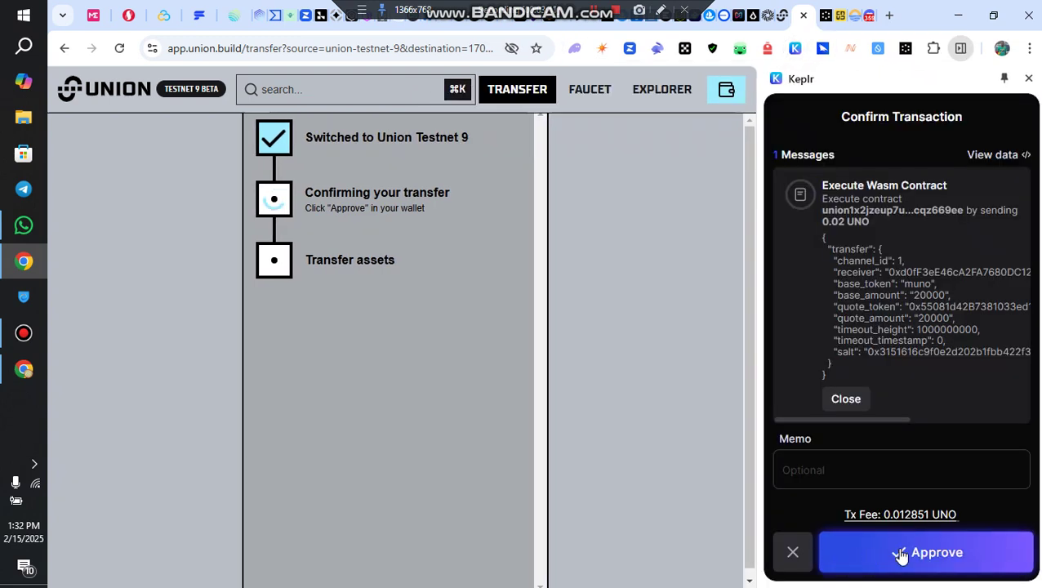
pyautogui.click(897, 549)
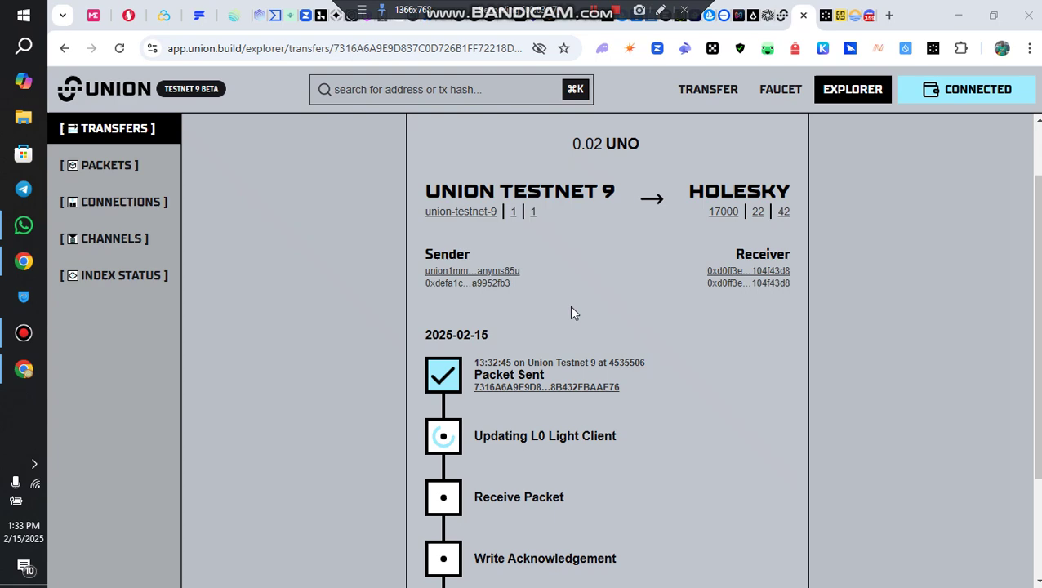
# Step: Scroll through the 0.02 UNO transfer's details on the explorer page
pyautogui.scroll(-2, 555, 237)
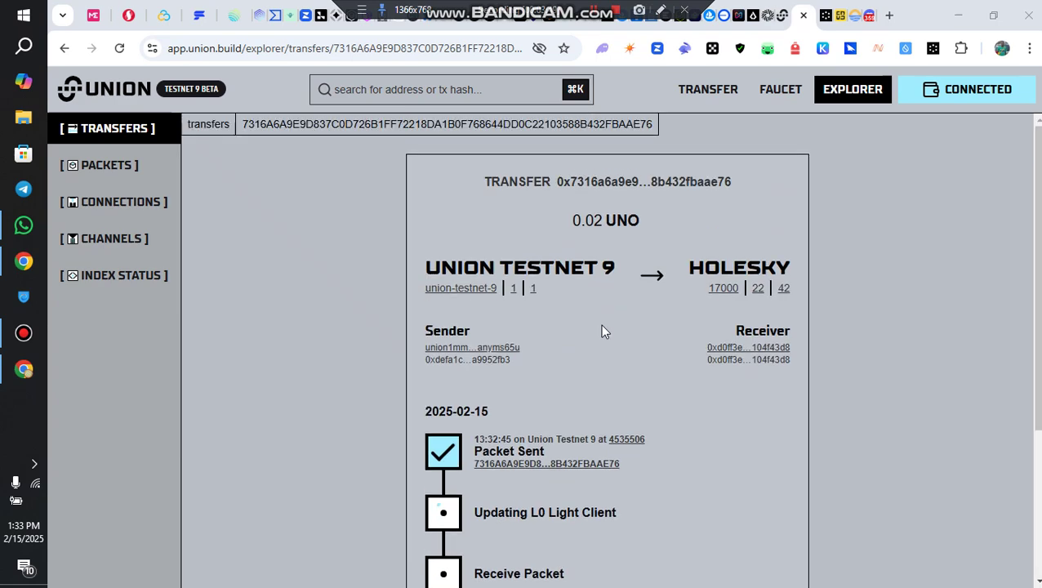
pyautogui.scroll(-2, 603, 335)
# Step: Route a new transfer from Sepolia to Union Testnet 9
pyautogui.click(699, 95)
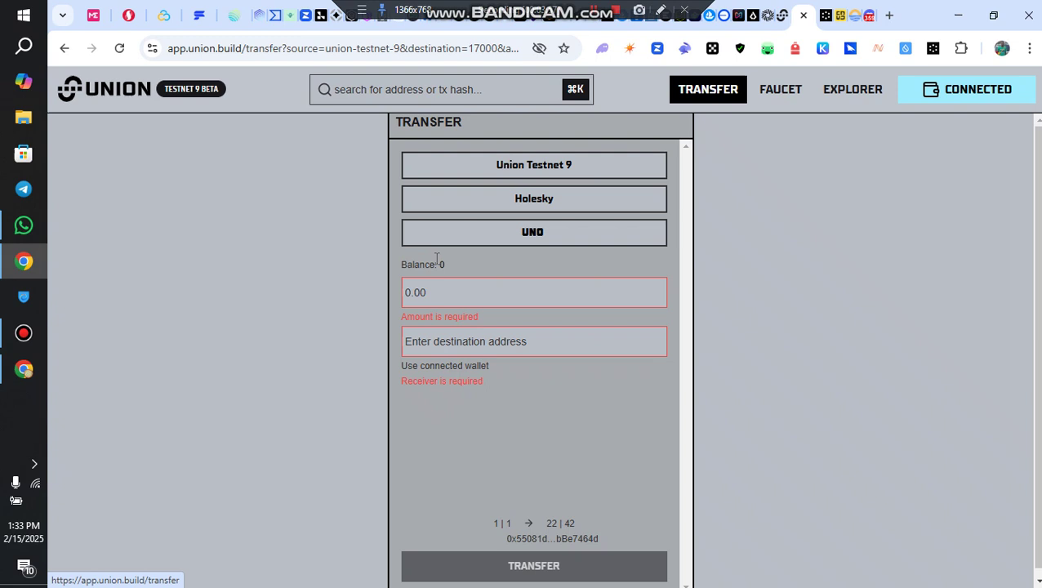
pyautogui.click(532, 167)
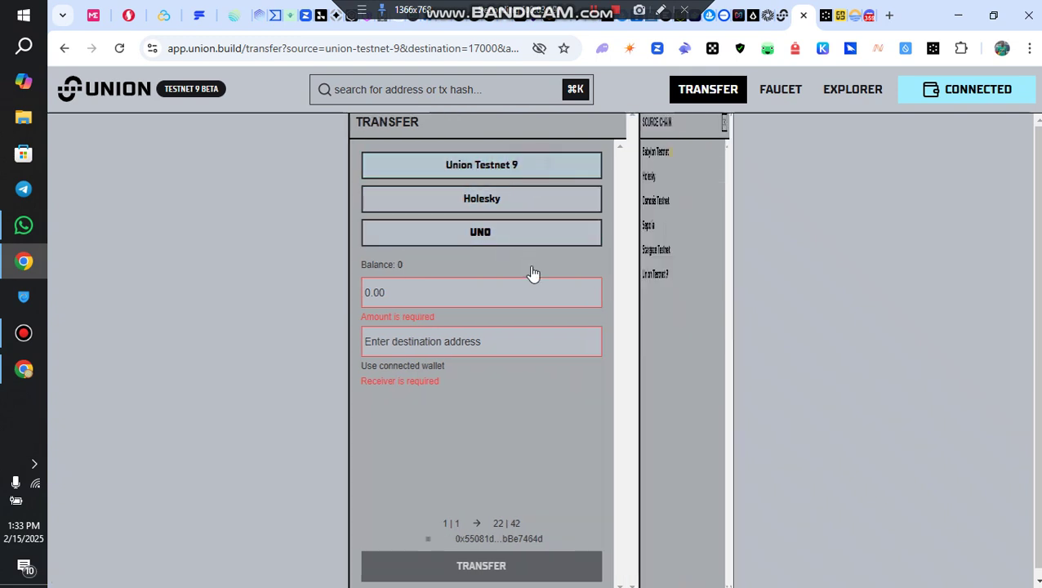
pyautogui.click(506, 220)
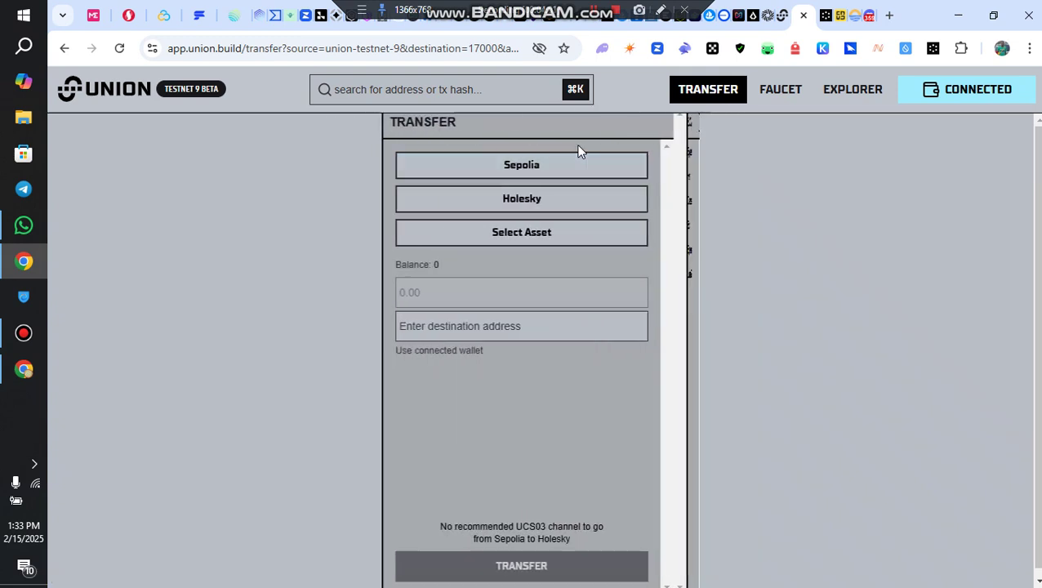
pyautogui.click(550, 215)
pyautogui.click(515, 274)
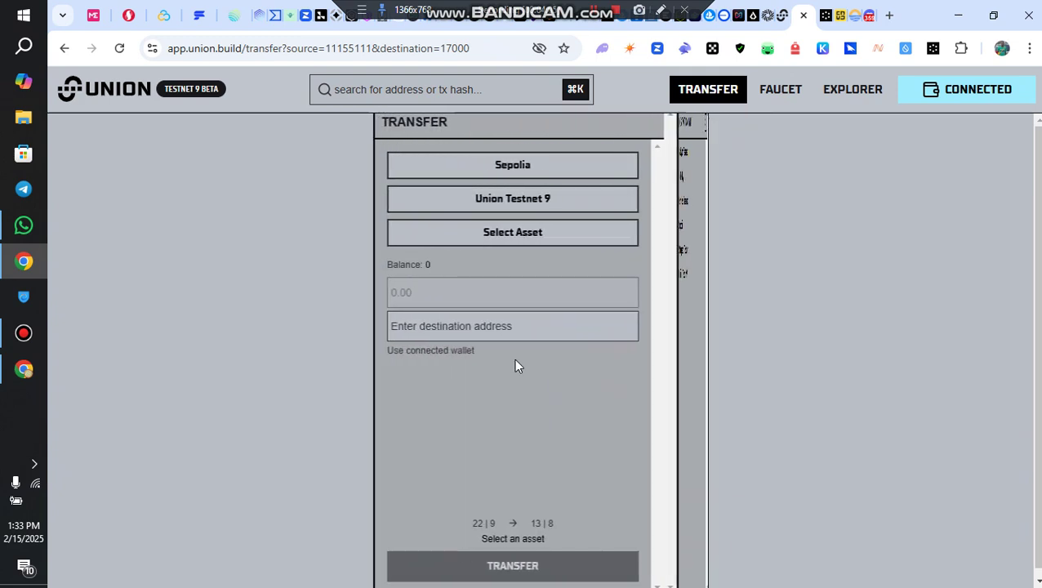
# Step: Enter 4 USDC and use the connected wallet as destination
pyautogui.click(551, 246)
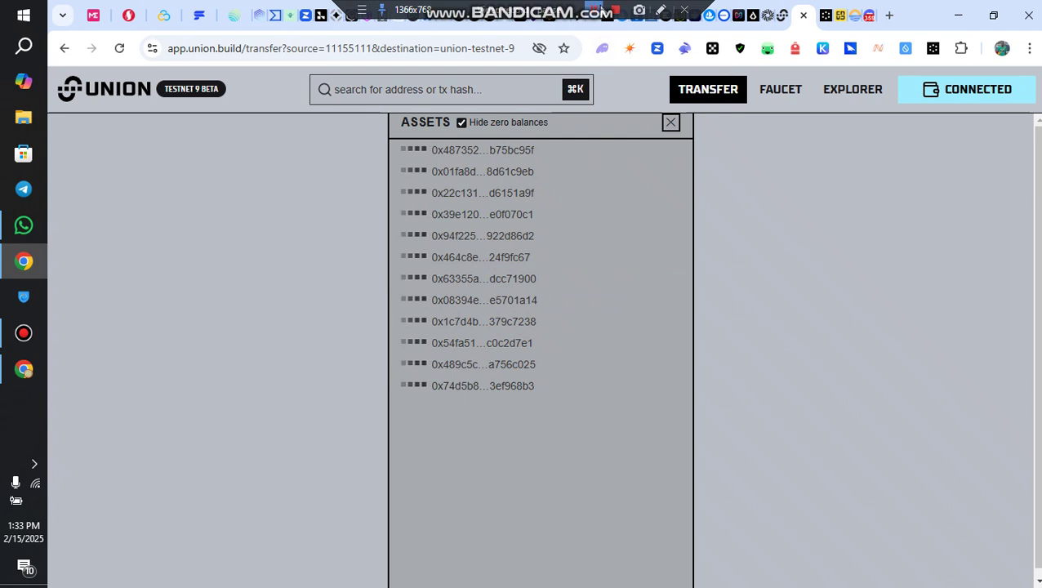
pyautogui.press('Escape')
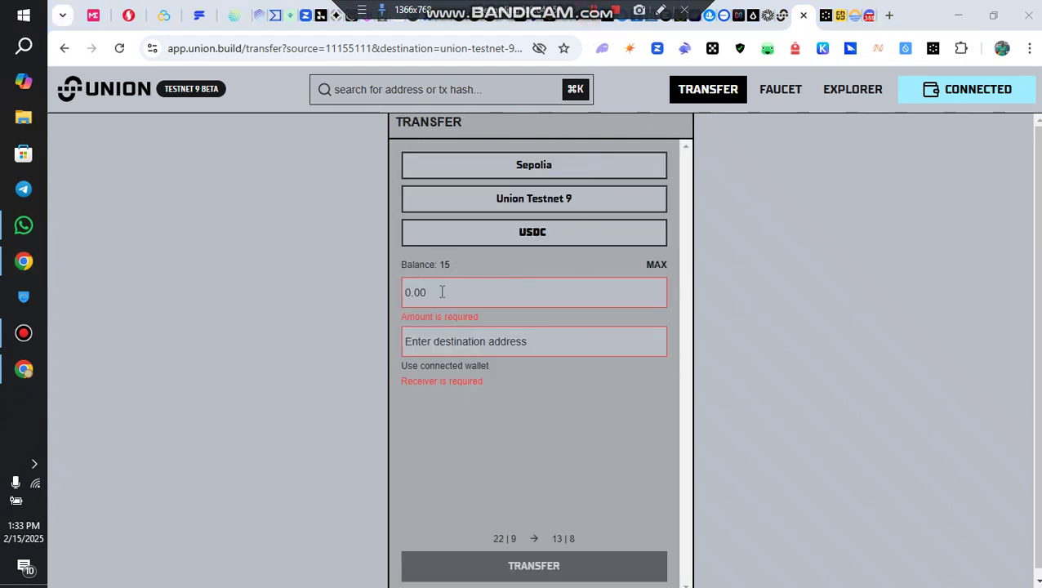
pyautogui.click(442, 291)
pyautogui.write('4')
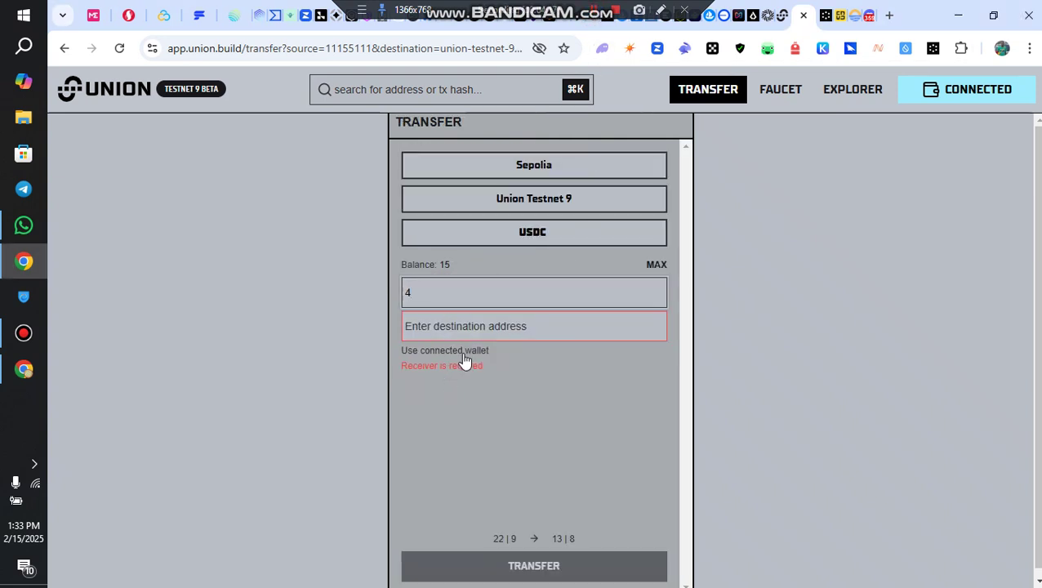
pyautogui.click(465, 350)
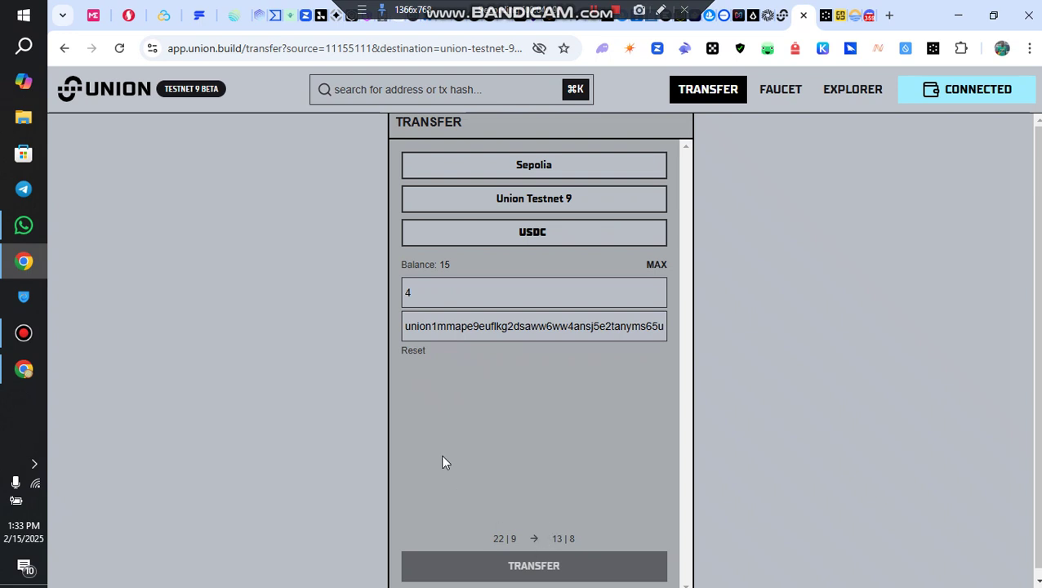
pyautogui.scroll(-1, 532, 553)
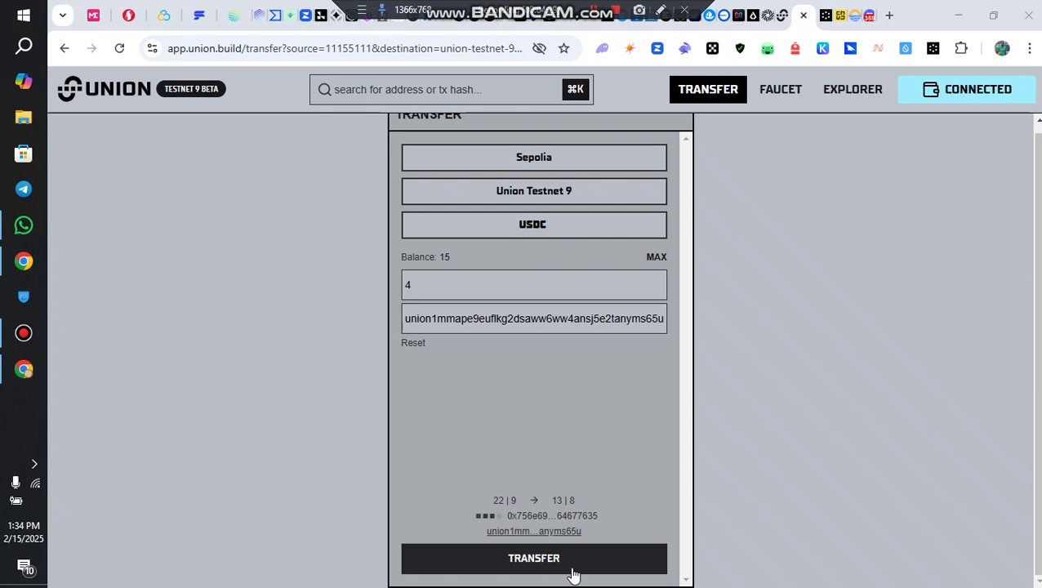
# Step: Review and confirm sending the 4 USDC transfer
pyautogui.click(583, 563)
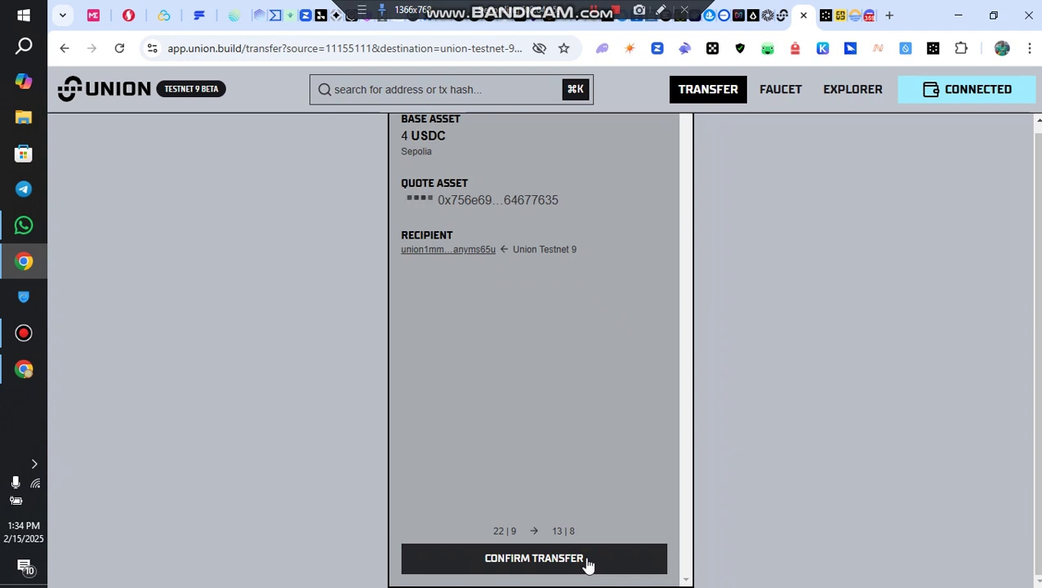
pyautogui.click(586, 562)
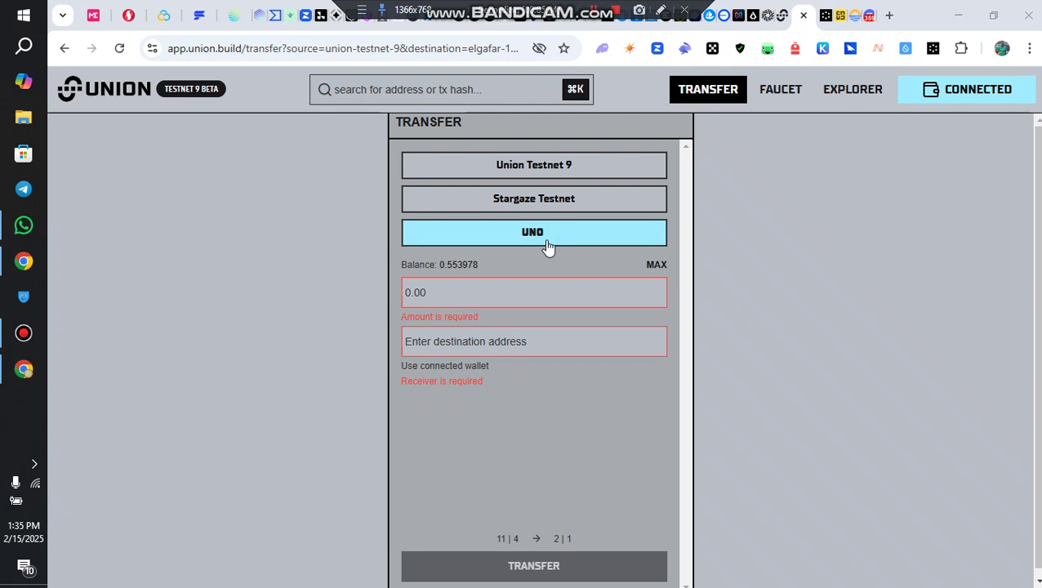
# Step: Send 0.03 UNO to the connected Stargaze wallet address and confirm the transfer
pyautogui.click(523, 299)
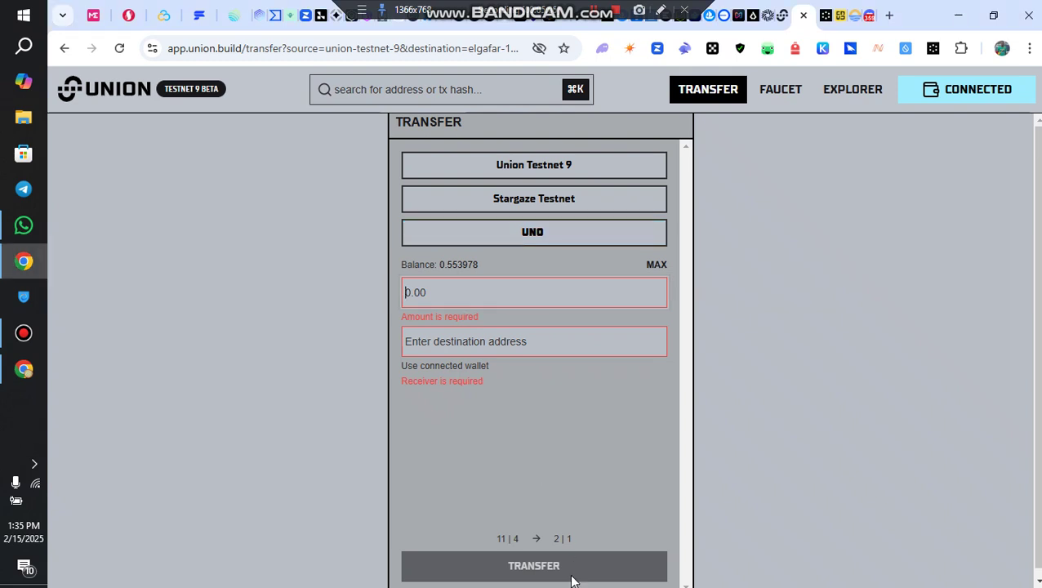
pyautogui.write('0.03')
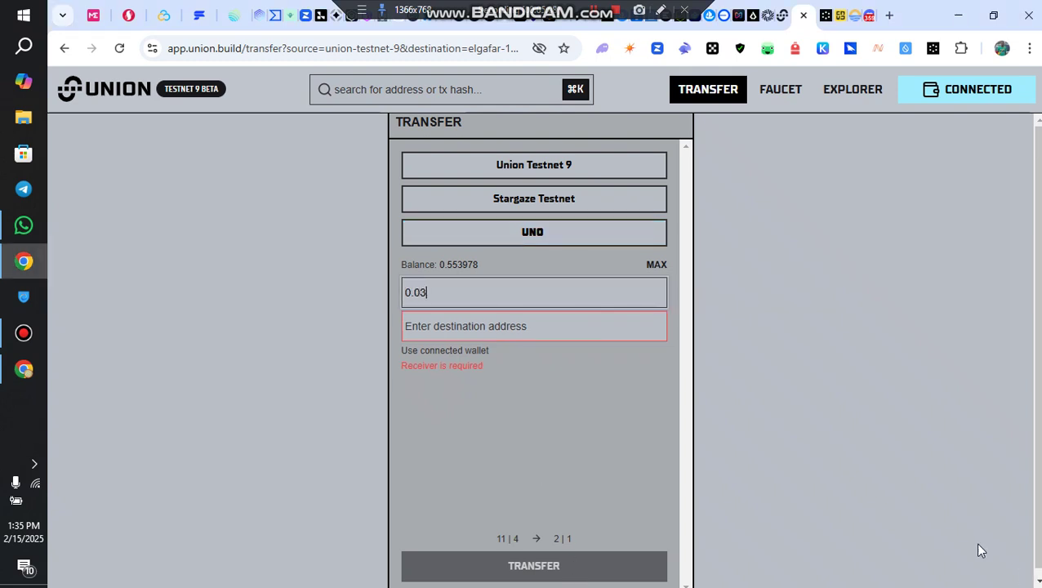
pyautogui.click(434, 351)
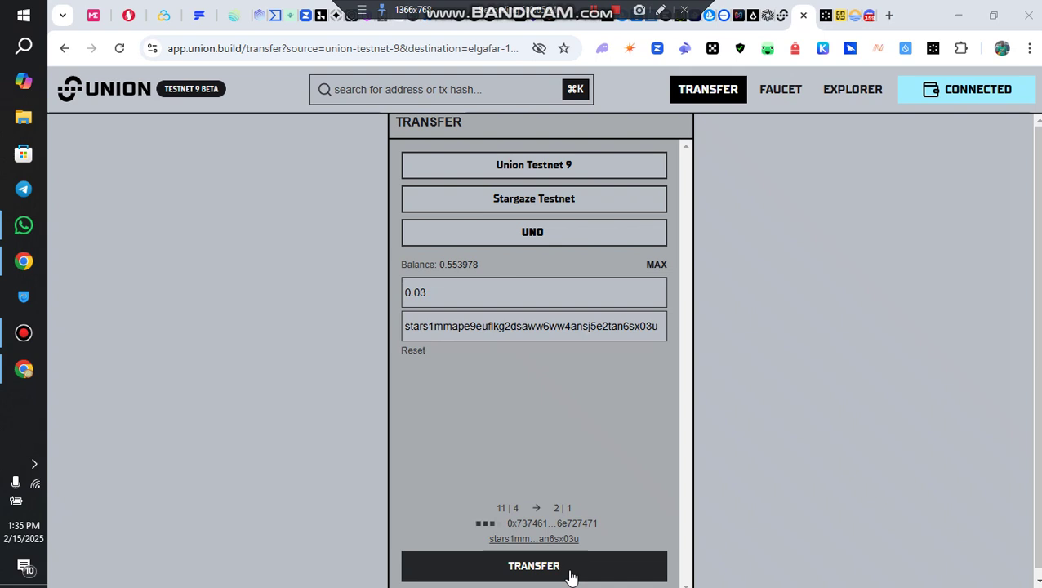
pyautogui.click(570, 577)
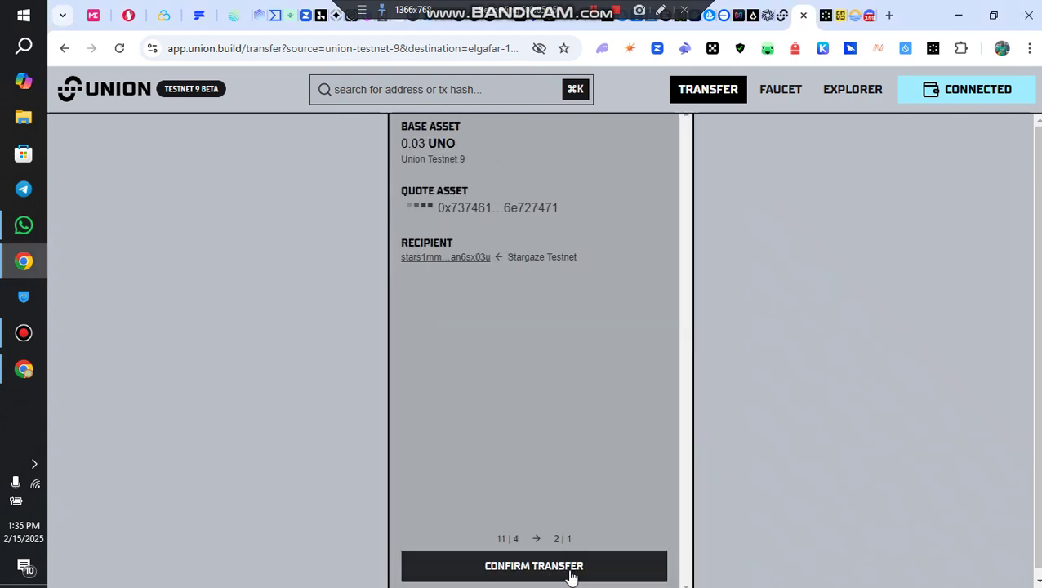
pyautogui.click(570, 574)
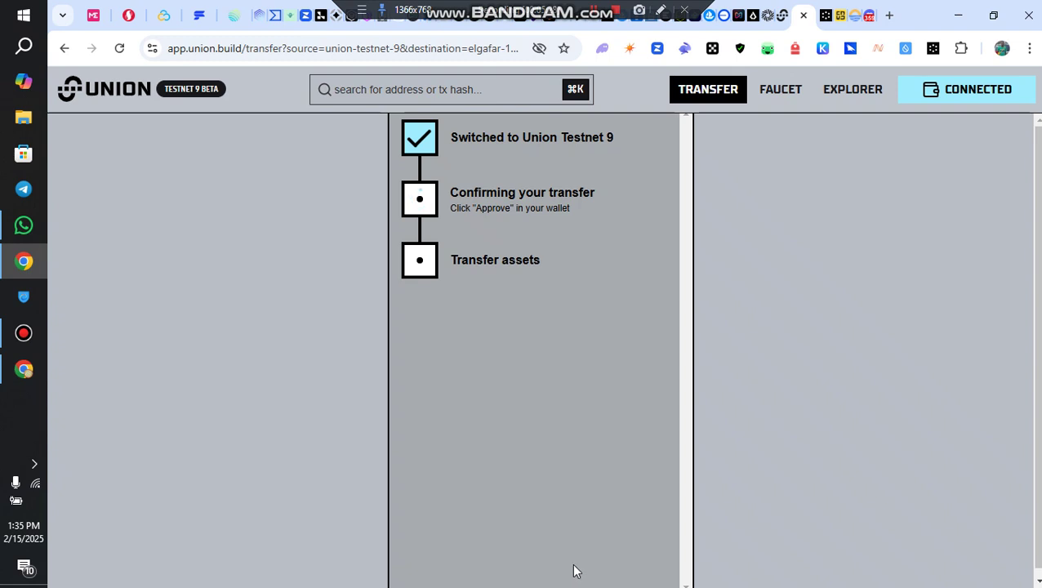
pyautogui.click(594, 17)
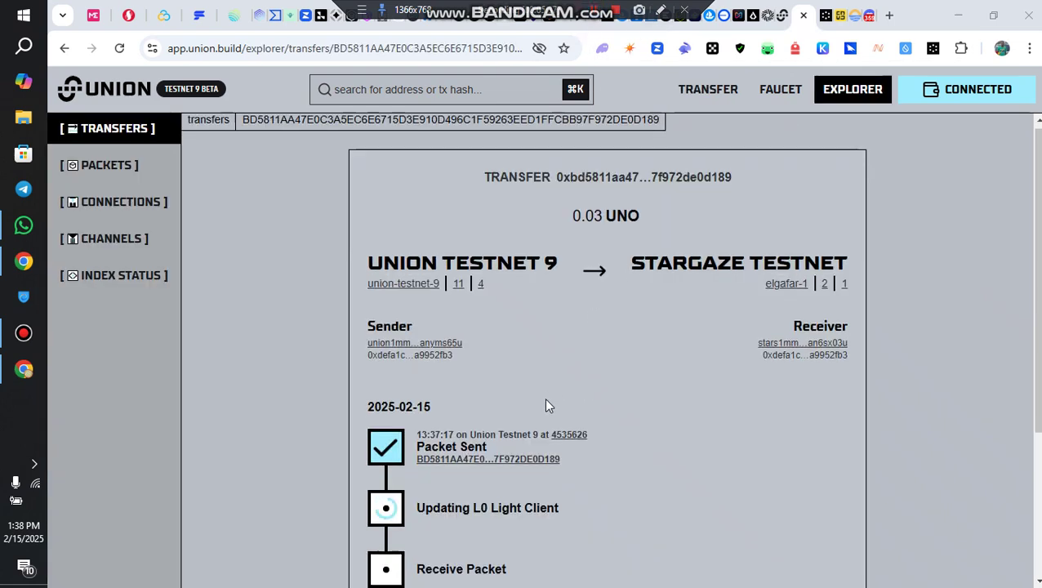
# Step: Check the sent UNO transfer's details, return to the transfer form, and switch to WhatsApp
pyautogui.scroll(-4, 543, 400)
pyautogui.scroll(2, 482, 400)
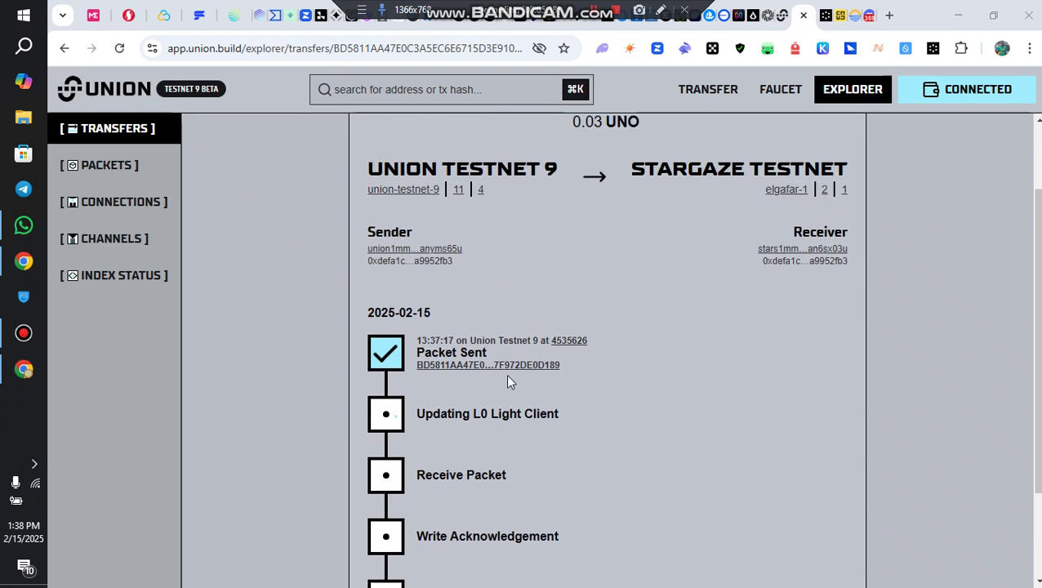
pyautogui.scroll(2, 506, 375)
pyautogui.scroll(-4, 412, 473)
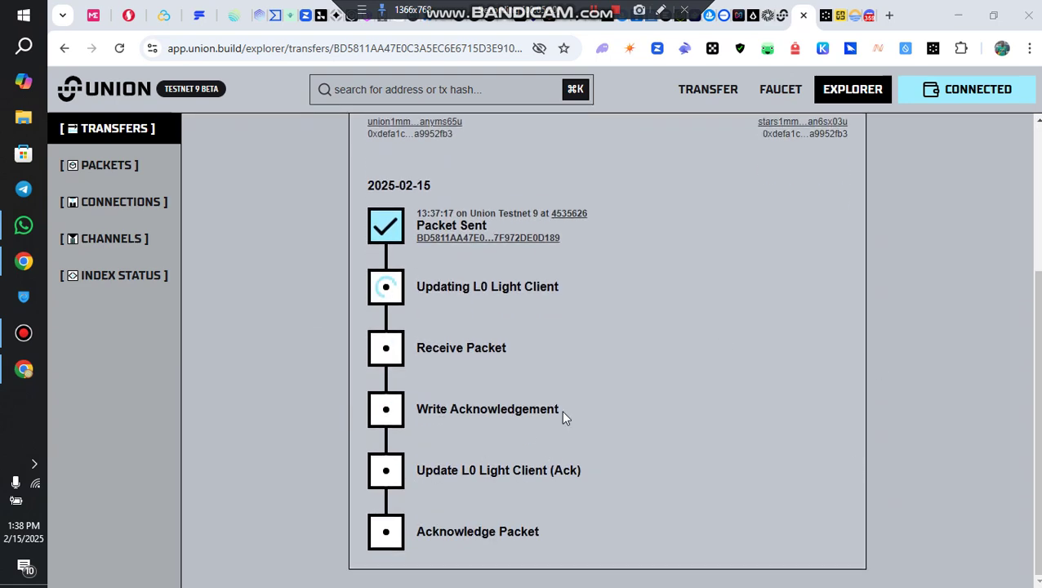
pyautogui.scroll(3, 564, 261)
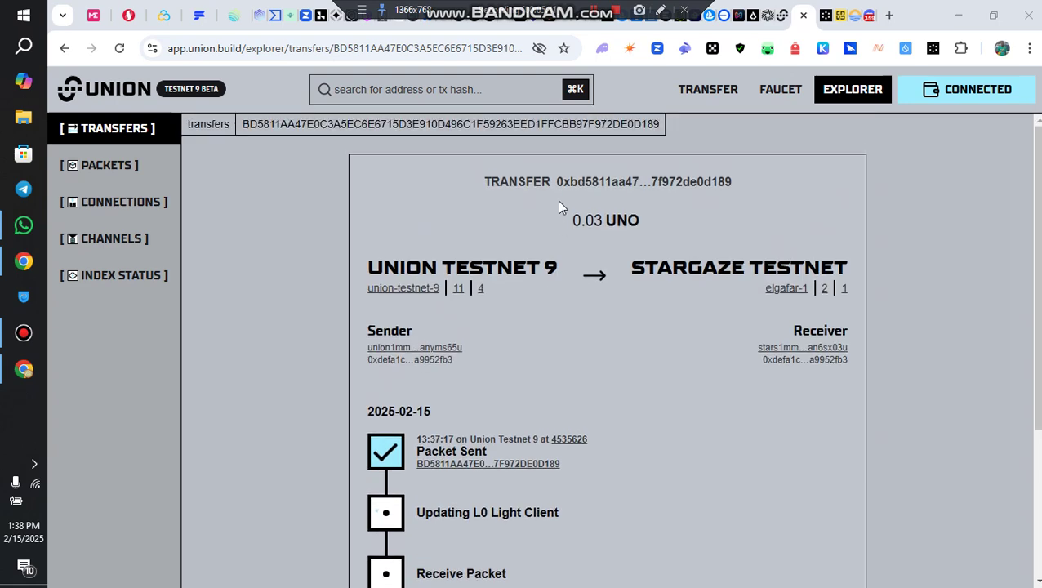
pyautogui.click(704, 92)
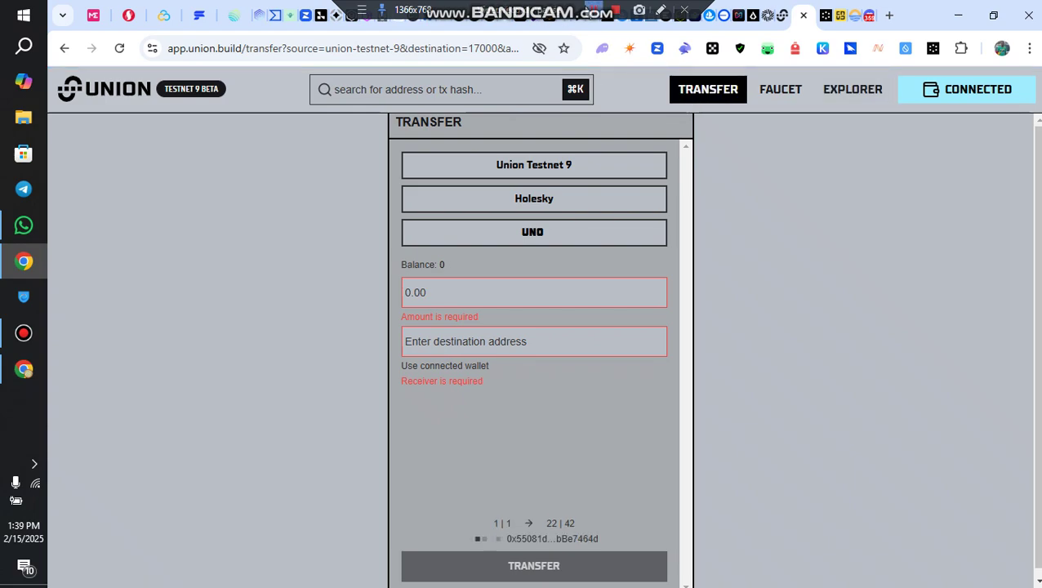
pyautogui.hotkey('alt', 'Tab')
pyautogui.scroll(-2, 616, 374)
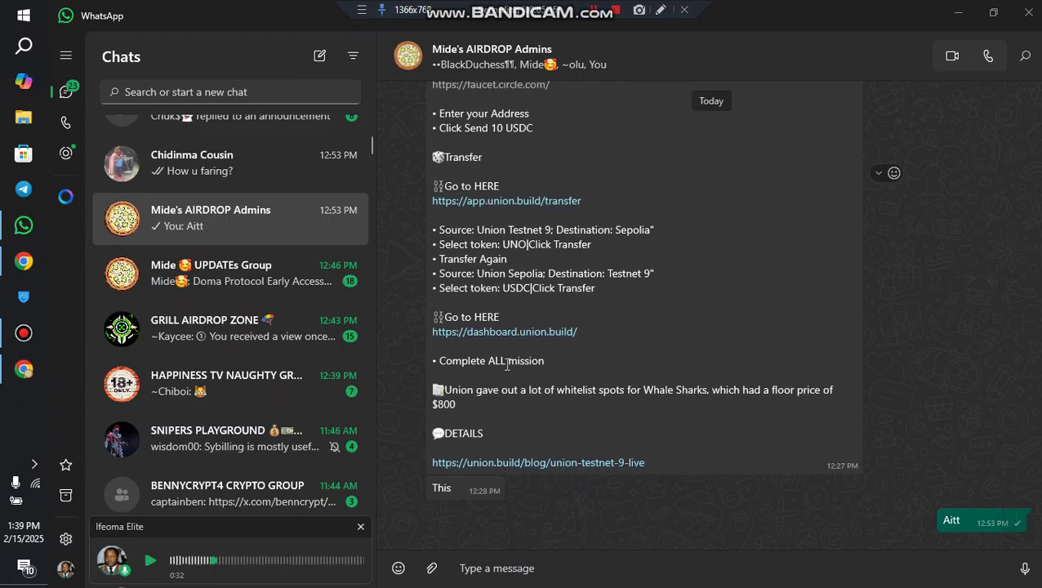
pyautogui.scroll(2, 535, 407)
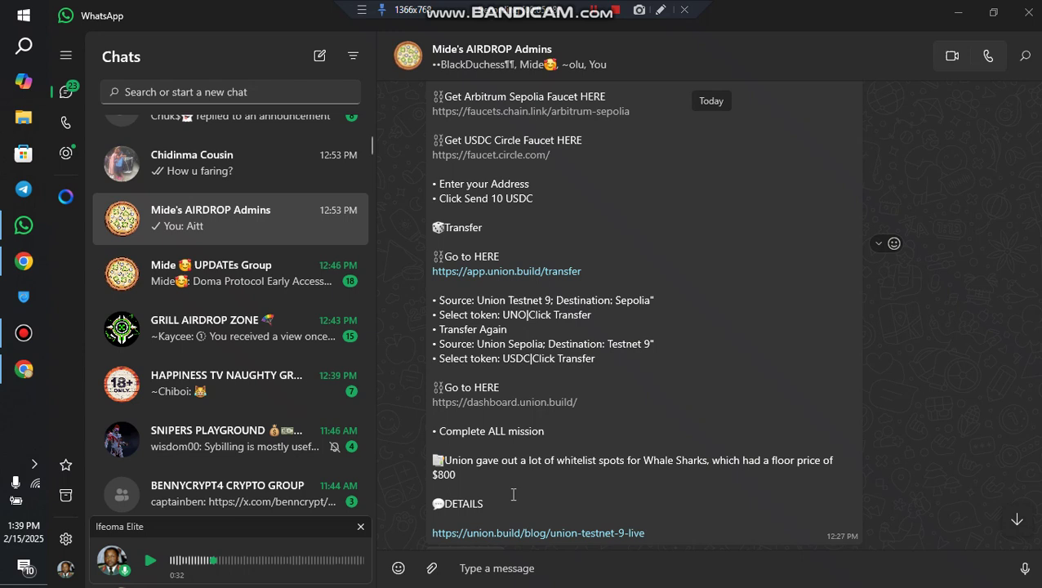